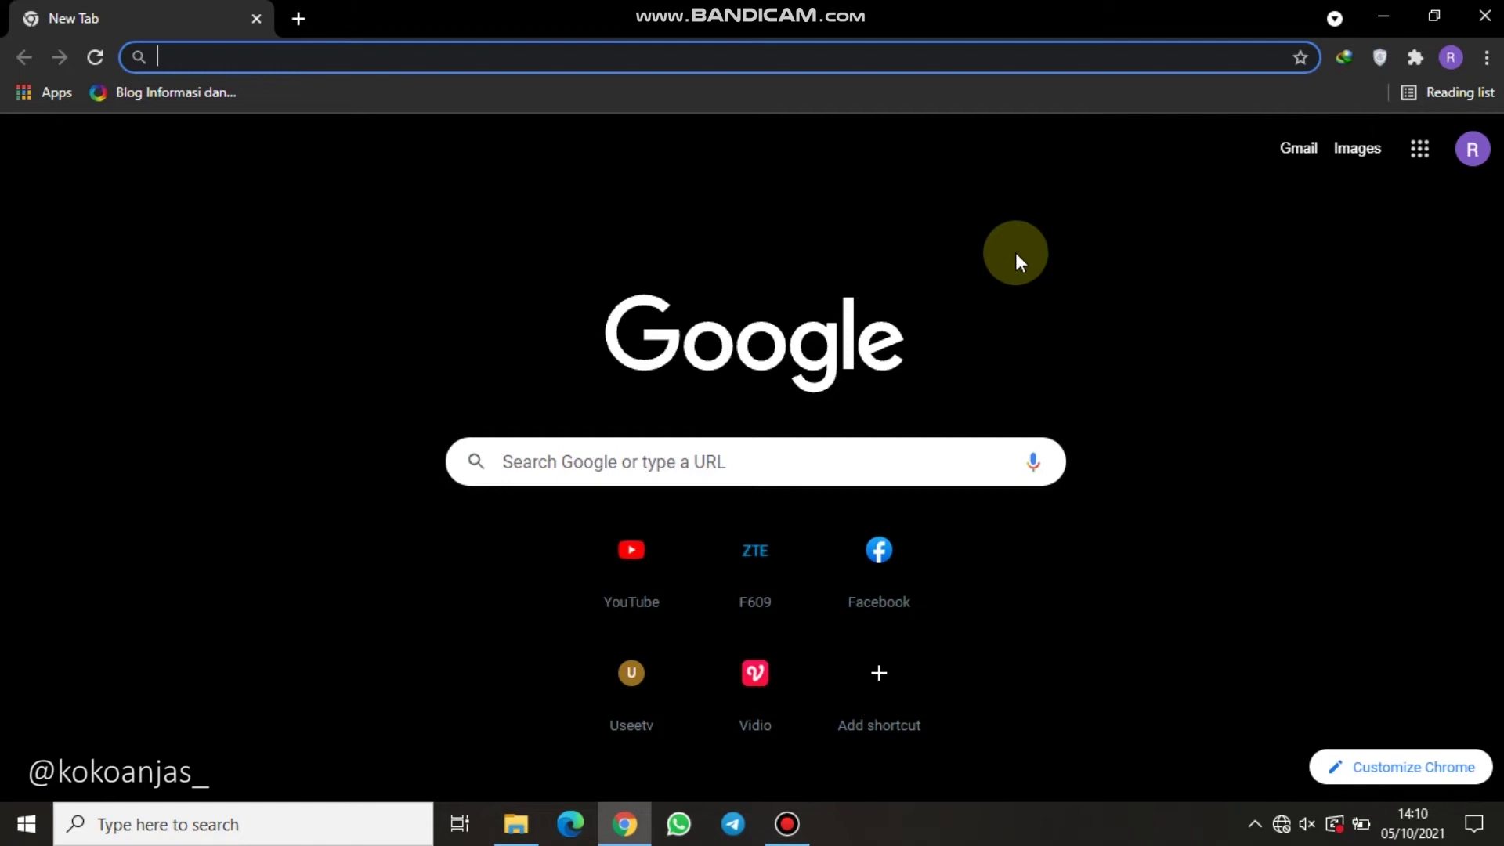
# Check the network connection status from the taskbar, then return to Chrome.
pyautogui.click(1280, 821)
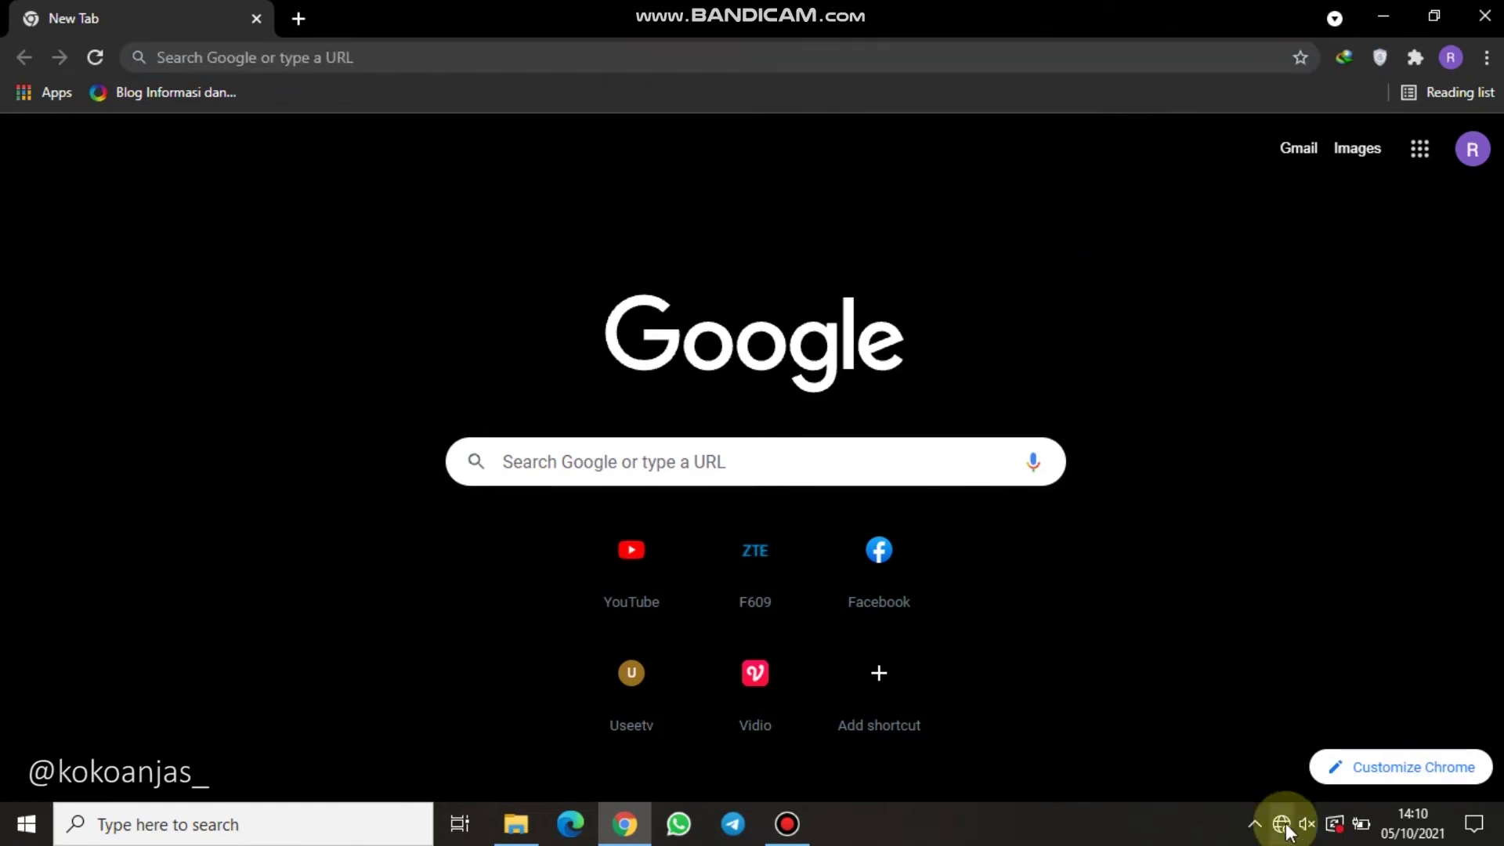
pyautogui.click(1284, 823)
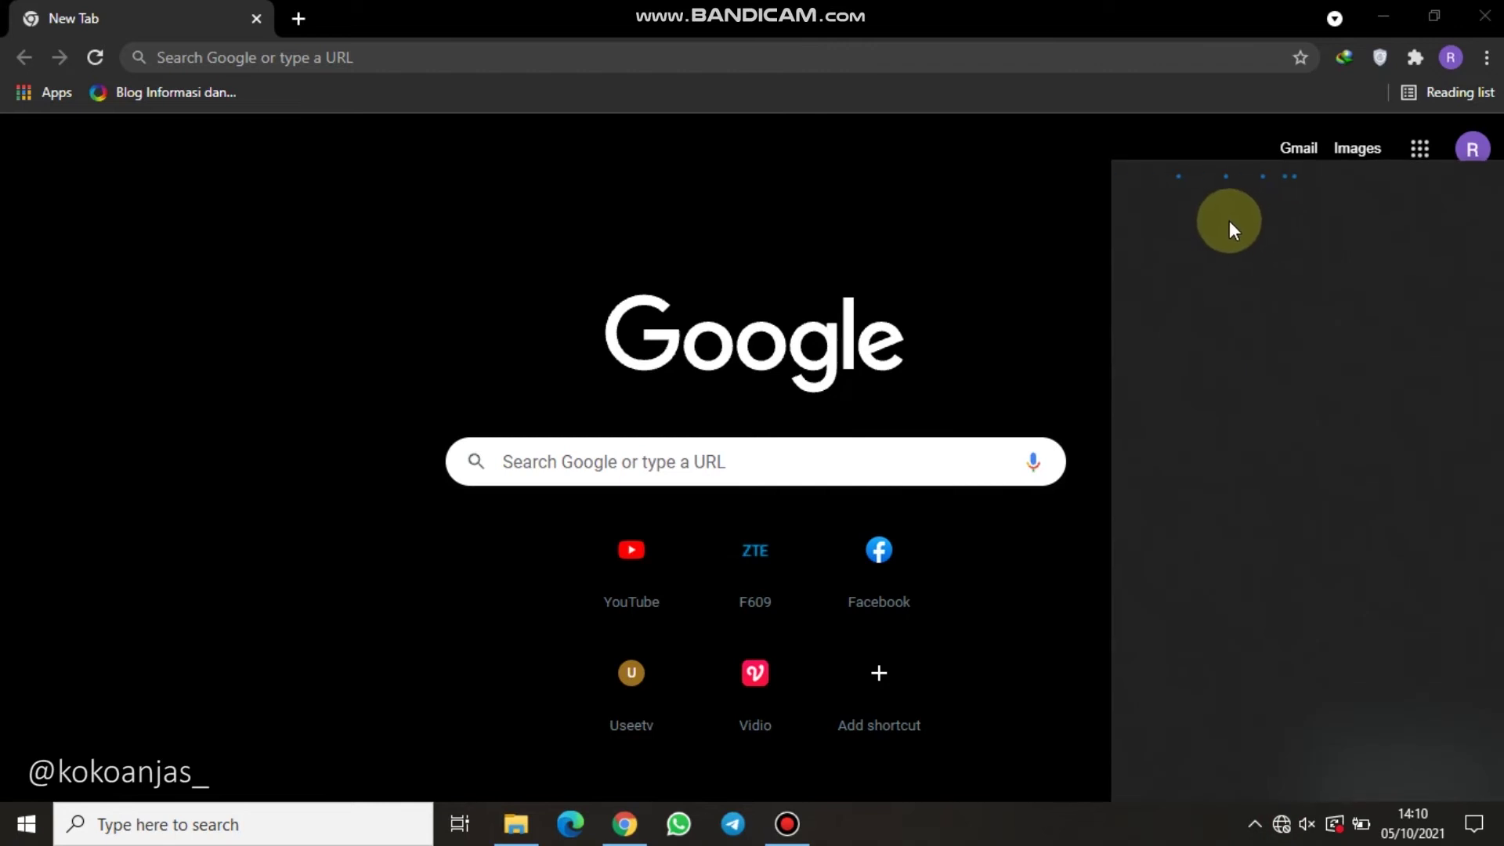
pyautogui.click(1033, 198)
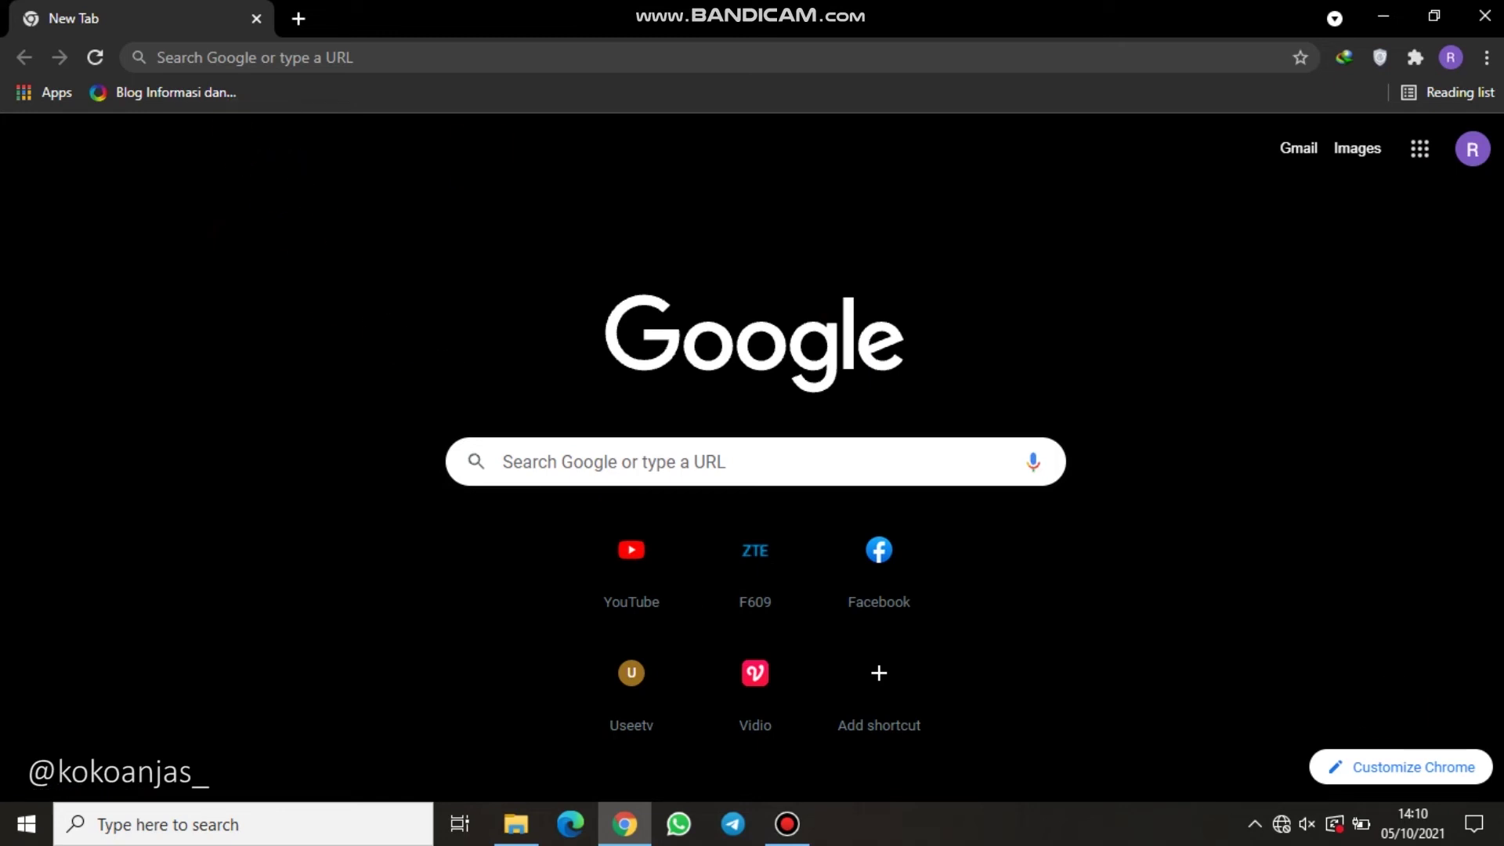
# Load the router's admin login page at 192.168.1.1 from the address-bar autocomplete.
pyautogui.click(355, 62)
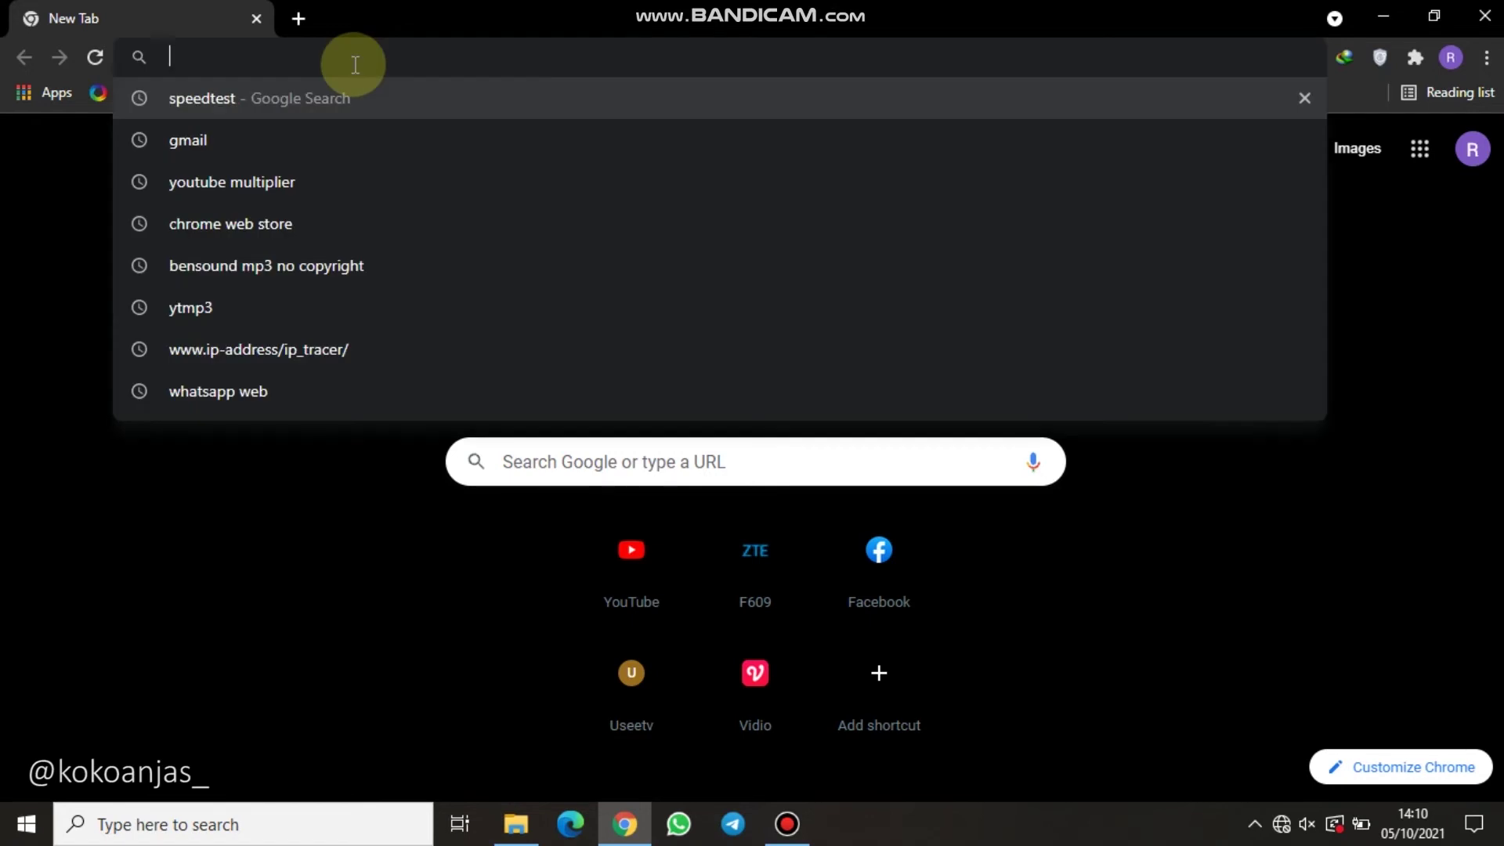
pyautogui.write('192.168.1.1')
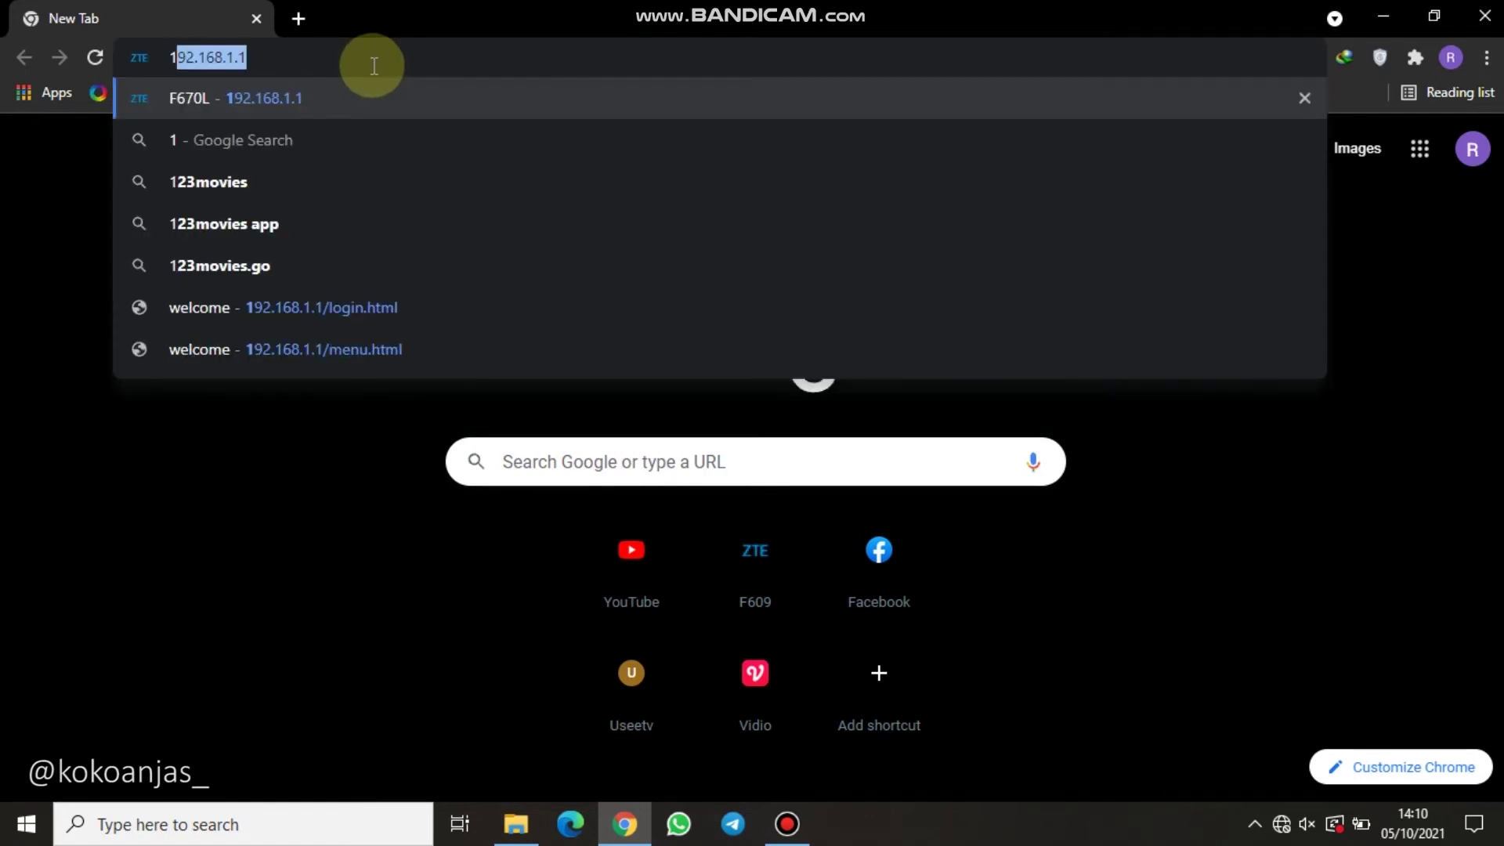
pyautogui.press('Return')
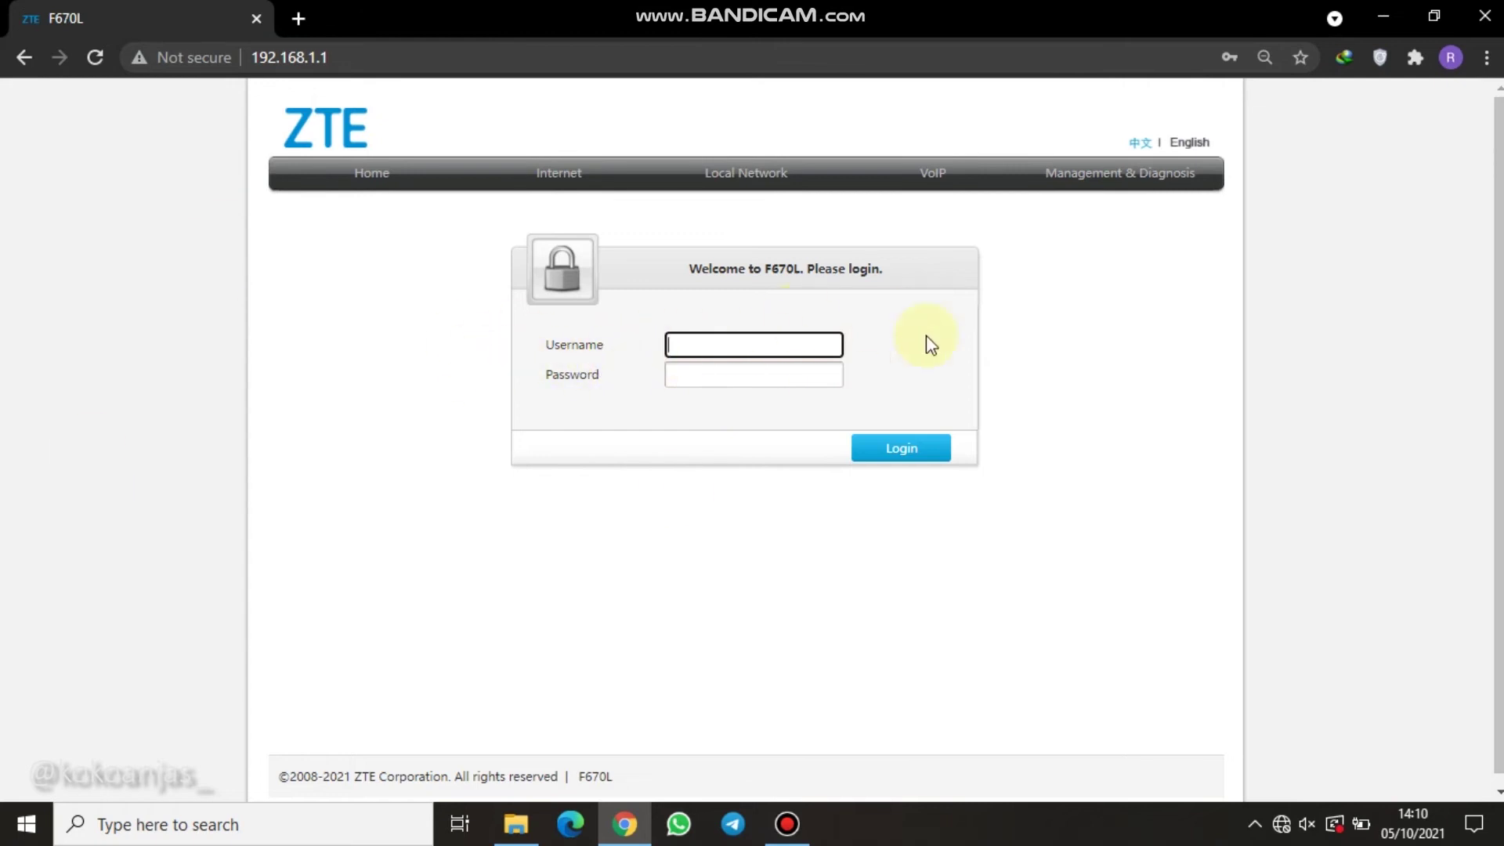
# Log in to the router as admin using Chrome's saved admin credentials.
pyautogui.click(675, 373)
pyautogui.click(748, 429)
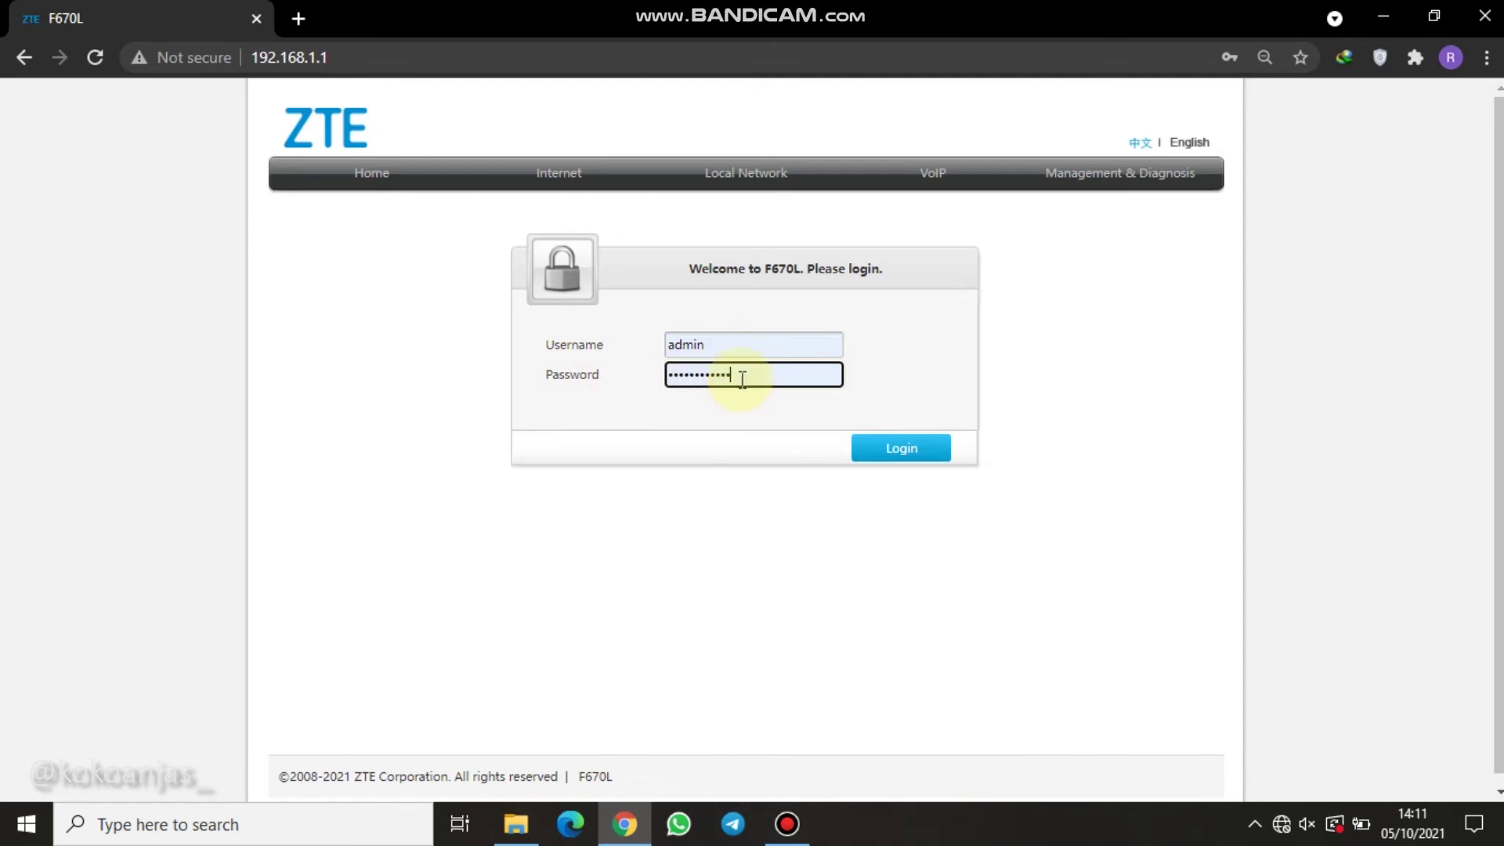
pyautogui.click(916, 445)
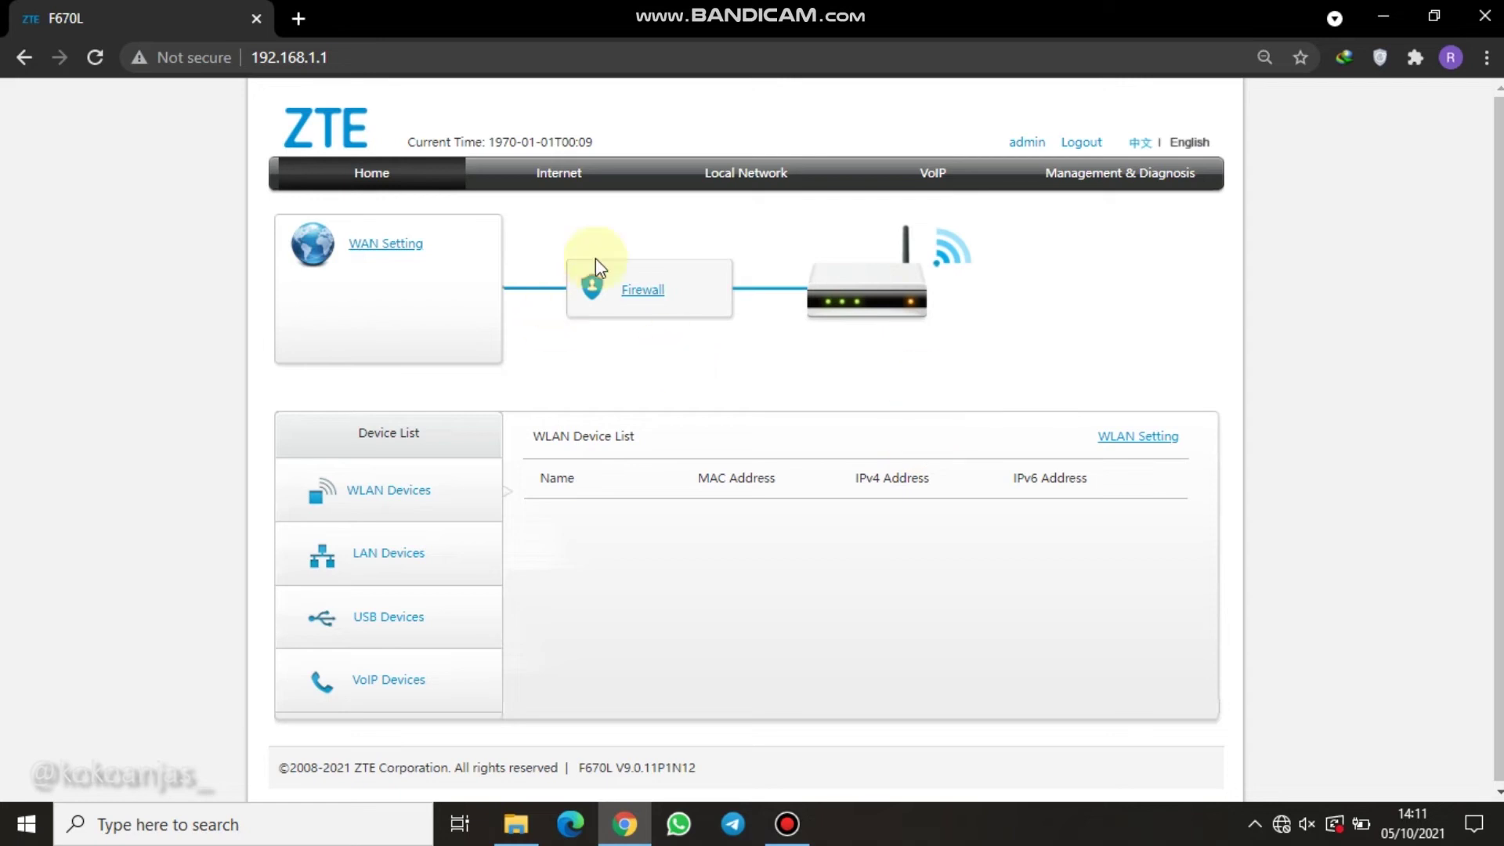
# Go to Management & Diagnosis > Account Management and focus the admin Old Password field.
pyautogui.click(1140, 179)
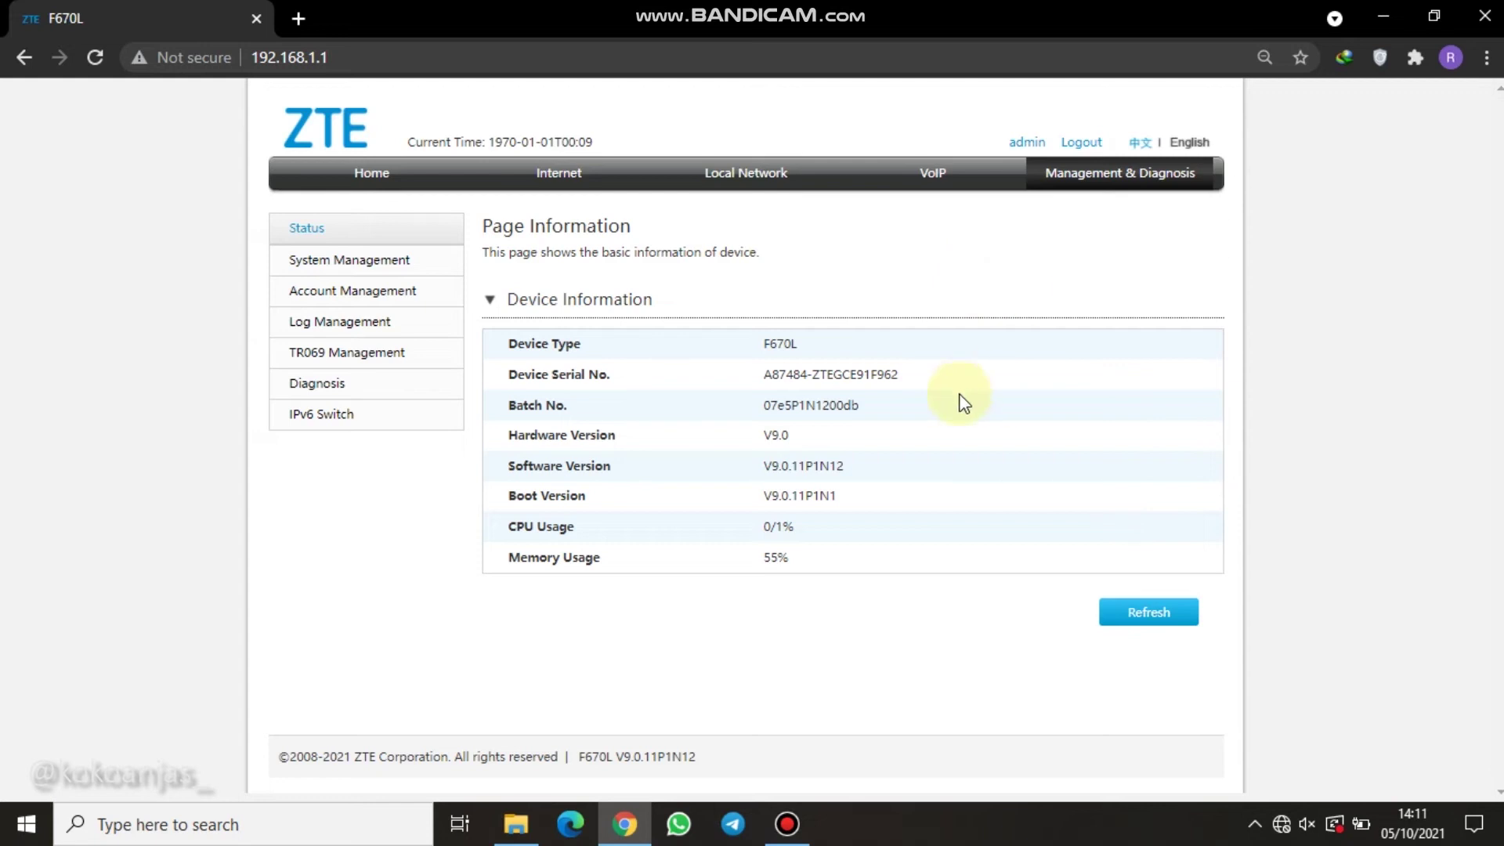
pyautogui.click(348, 299)
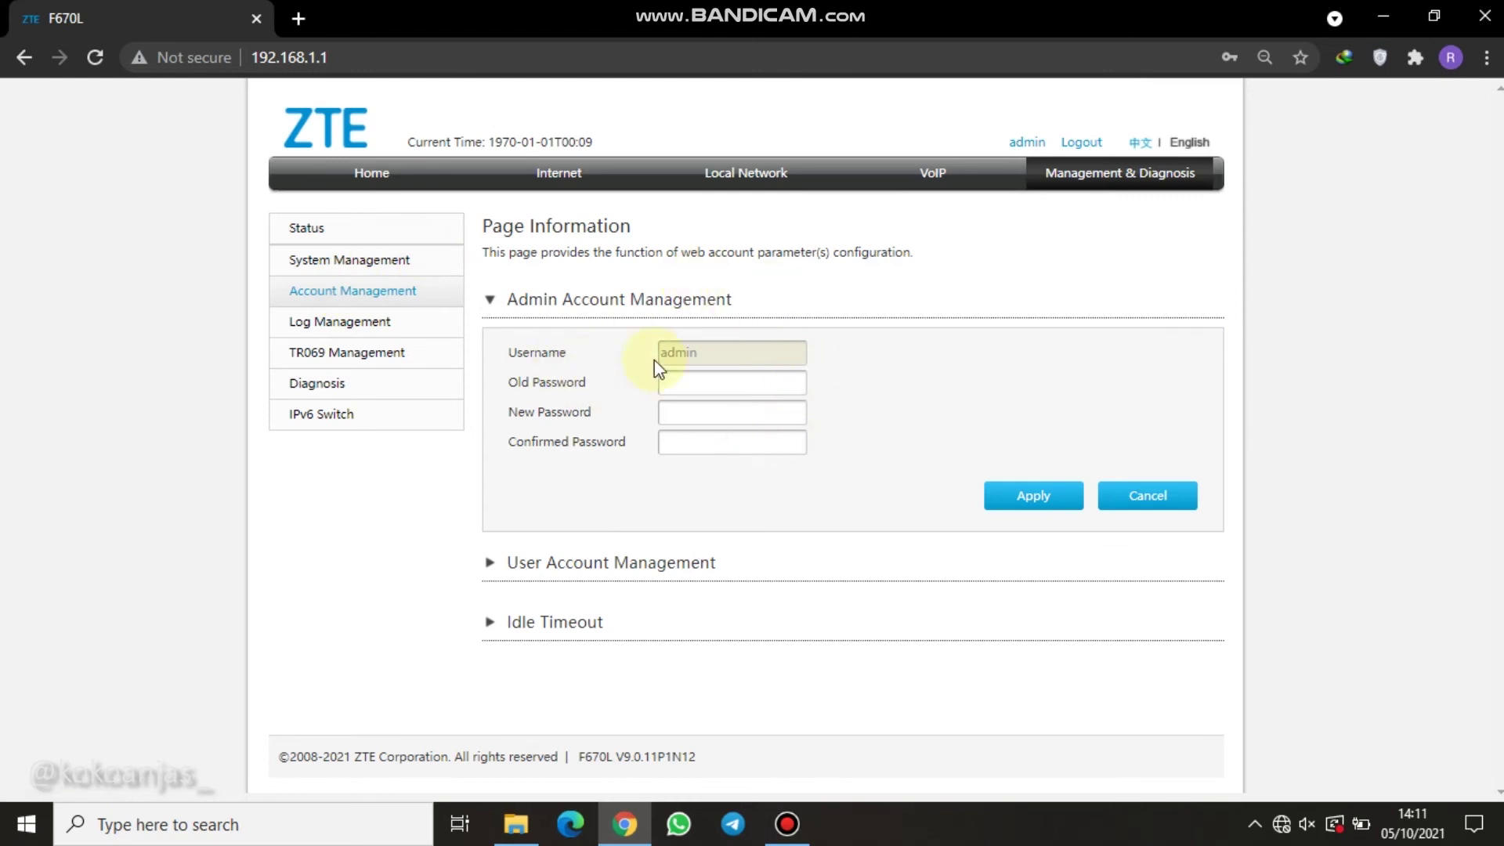
pyautogui.click(701, 389)
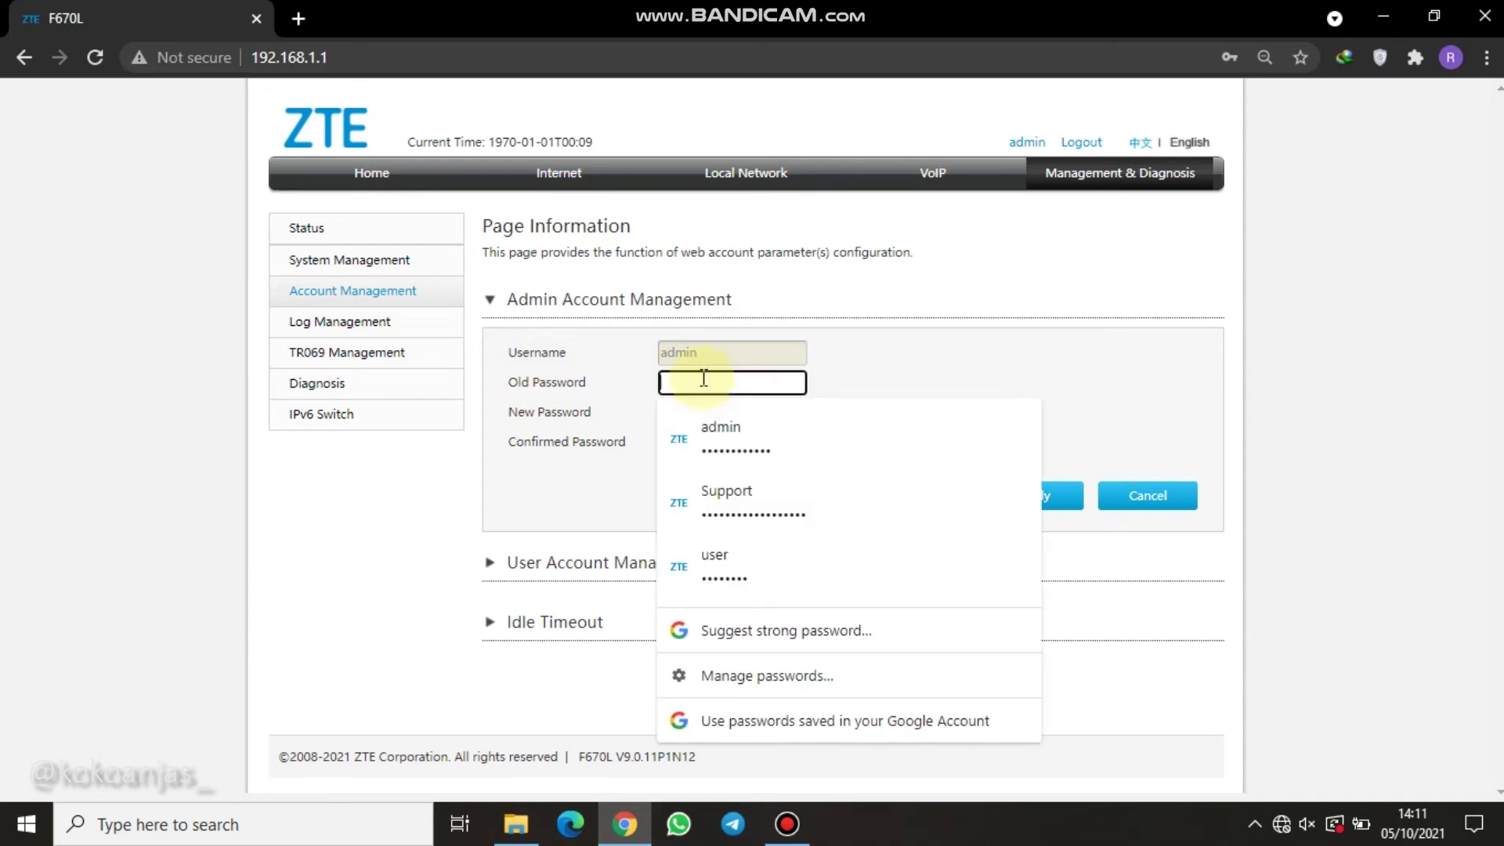
# Change the admin password: enter the current one, type the new one twice, and apply.
pyautogui.write('Telkomdso123')
pyautogui.click(862, 370)
pyautogui.click(740, 415)
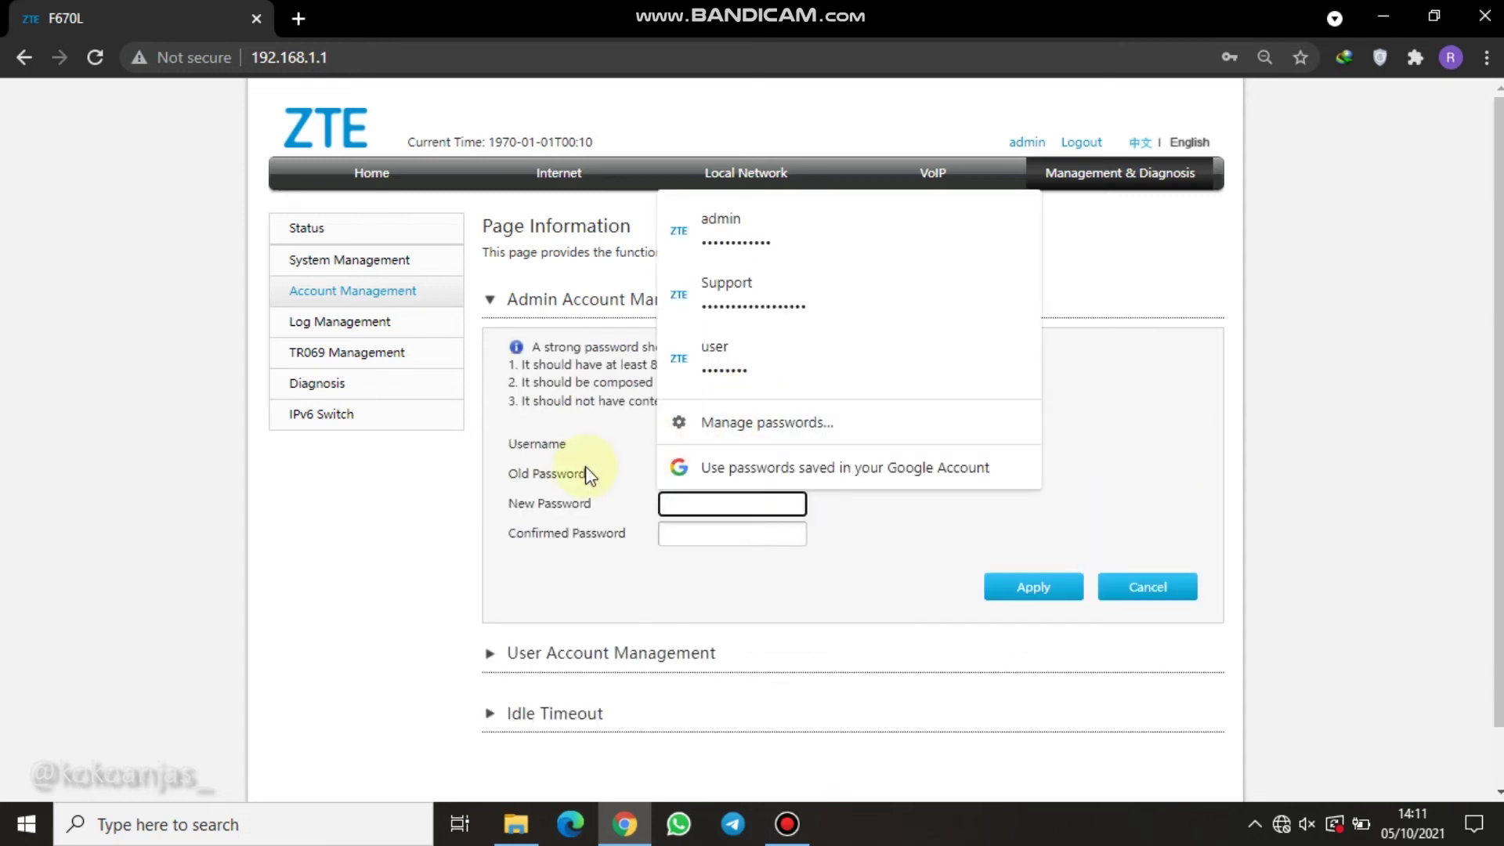
pyautogui.click(470, 497)
pyautogui.click(700, 504)
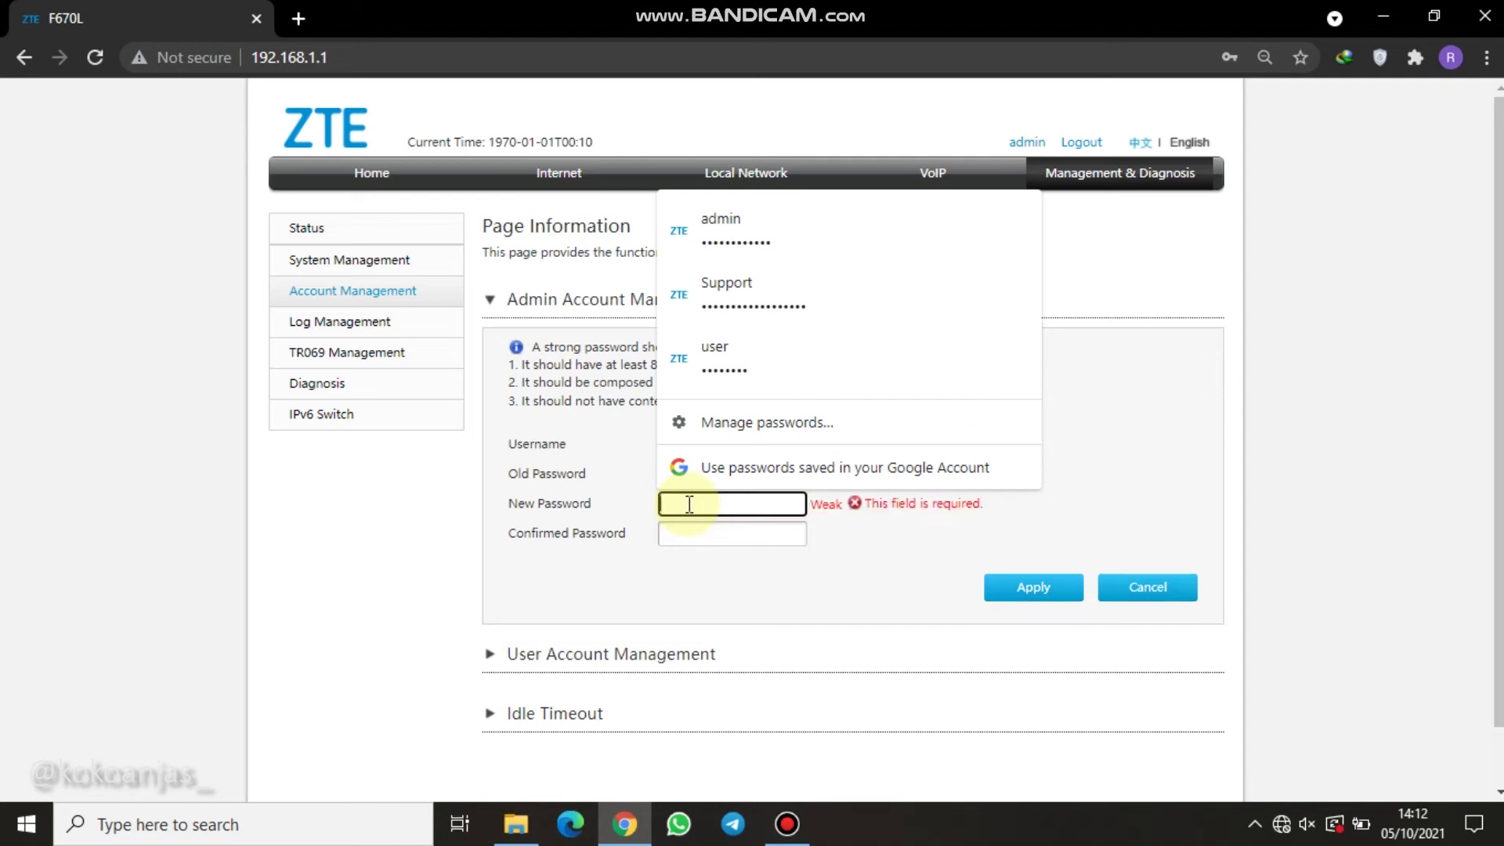
pyautogui.write('1234567890')
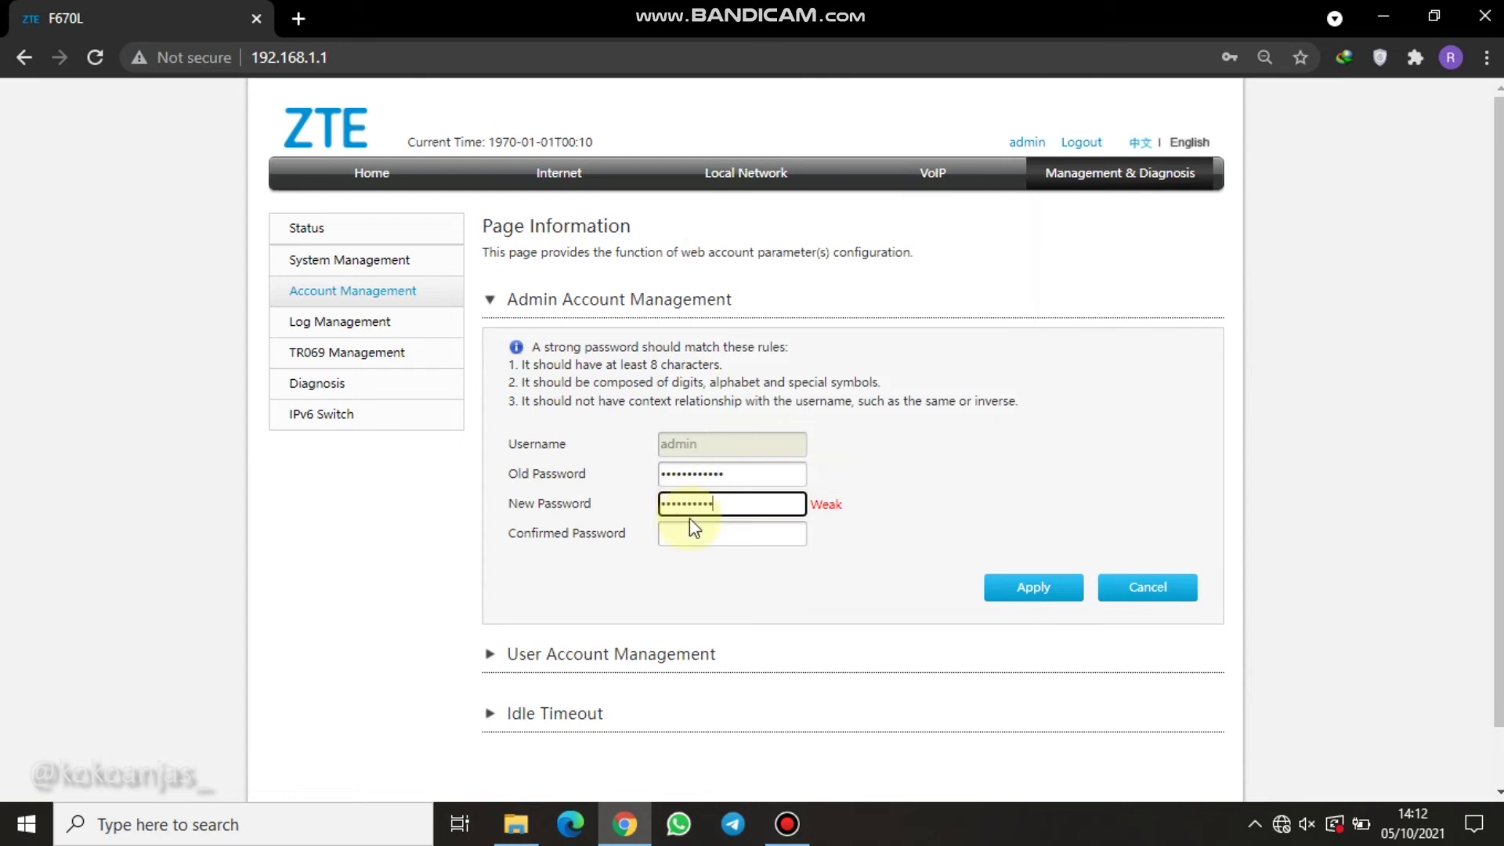
pyautogui.click(681, 531)
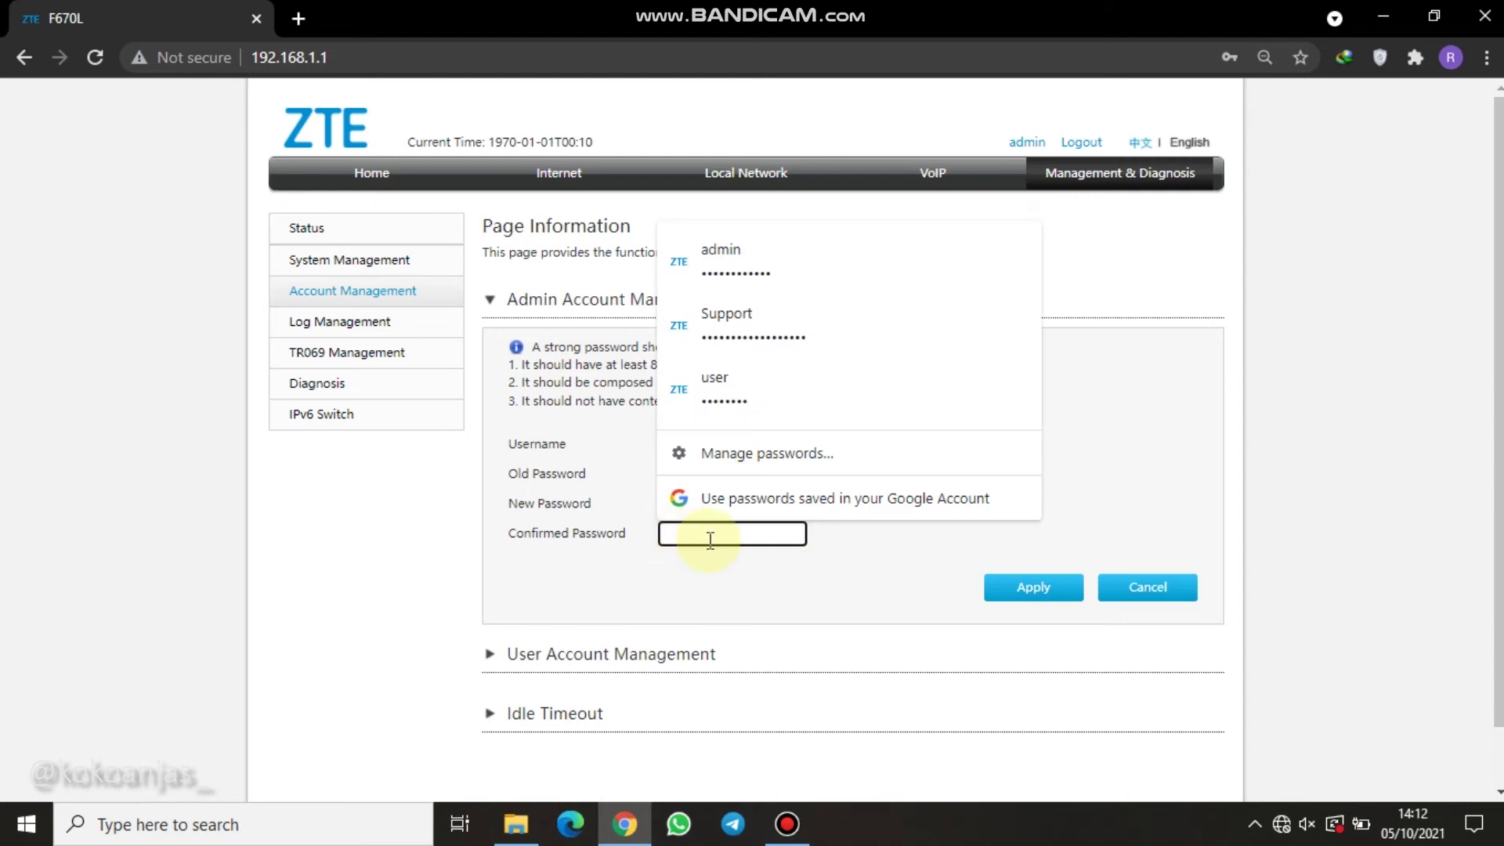
pyautogui.write('1234567')
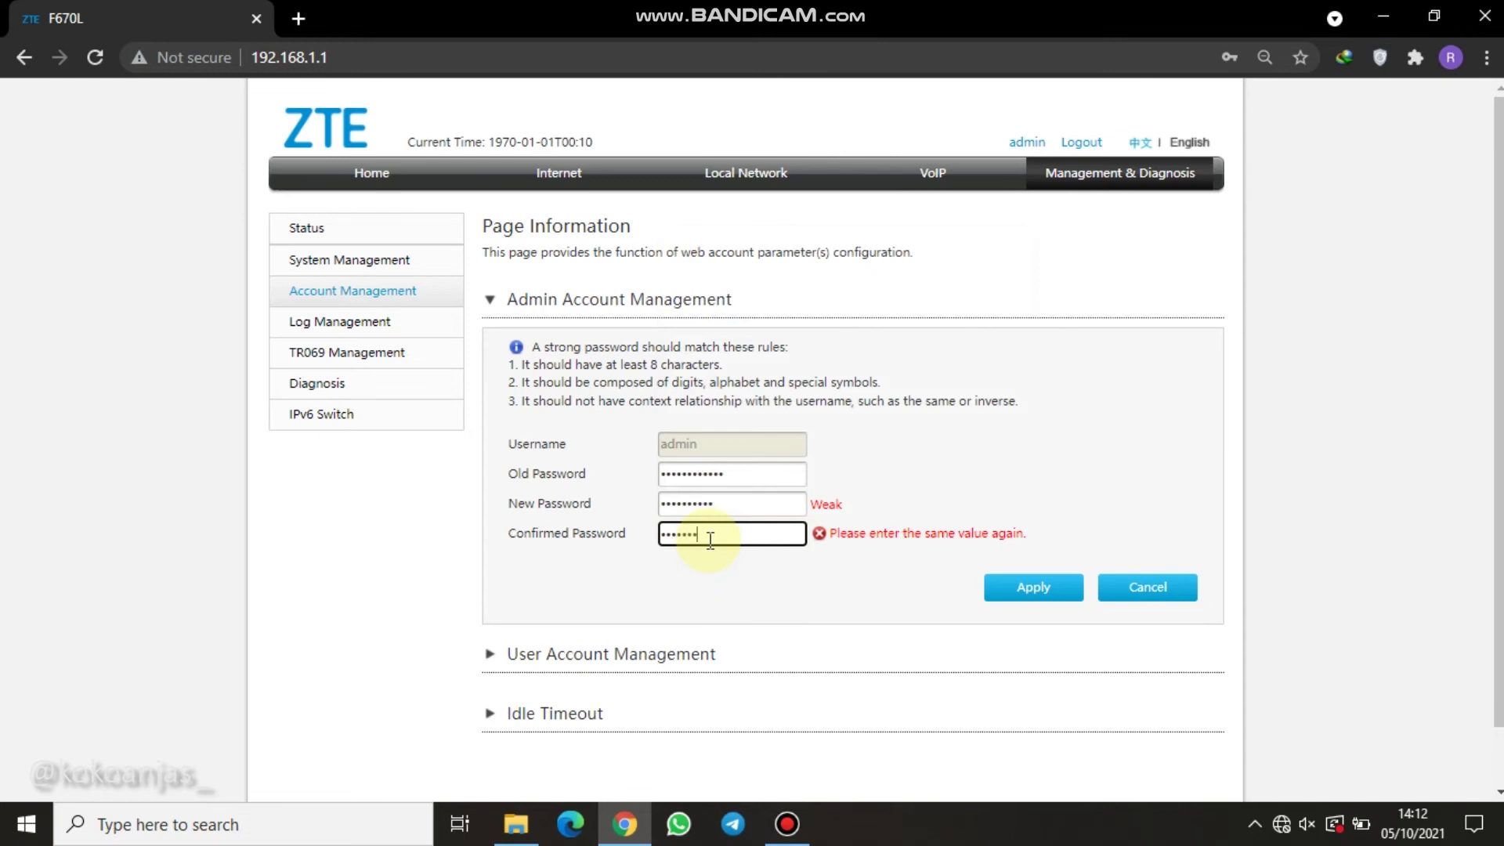
pyautogui.write('890')
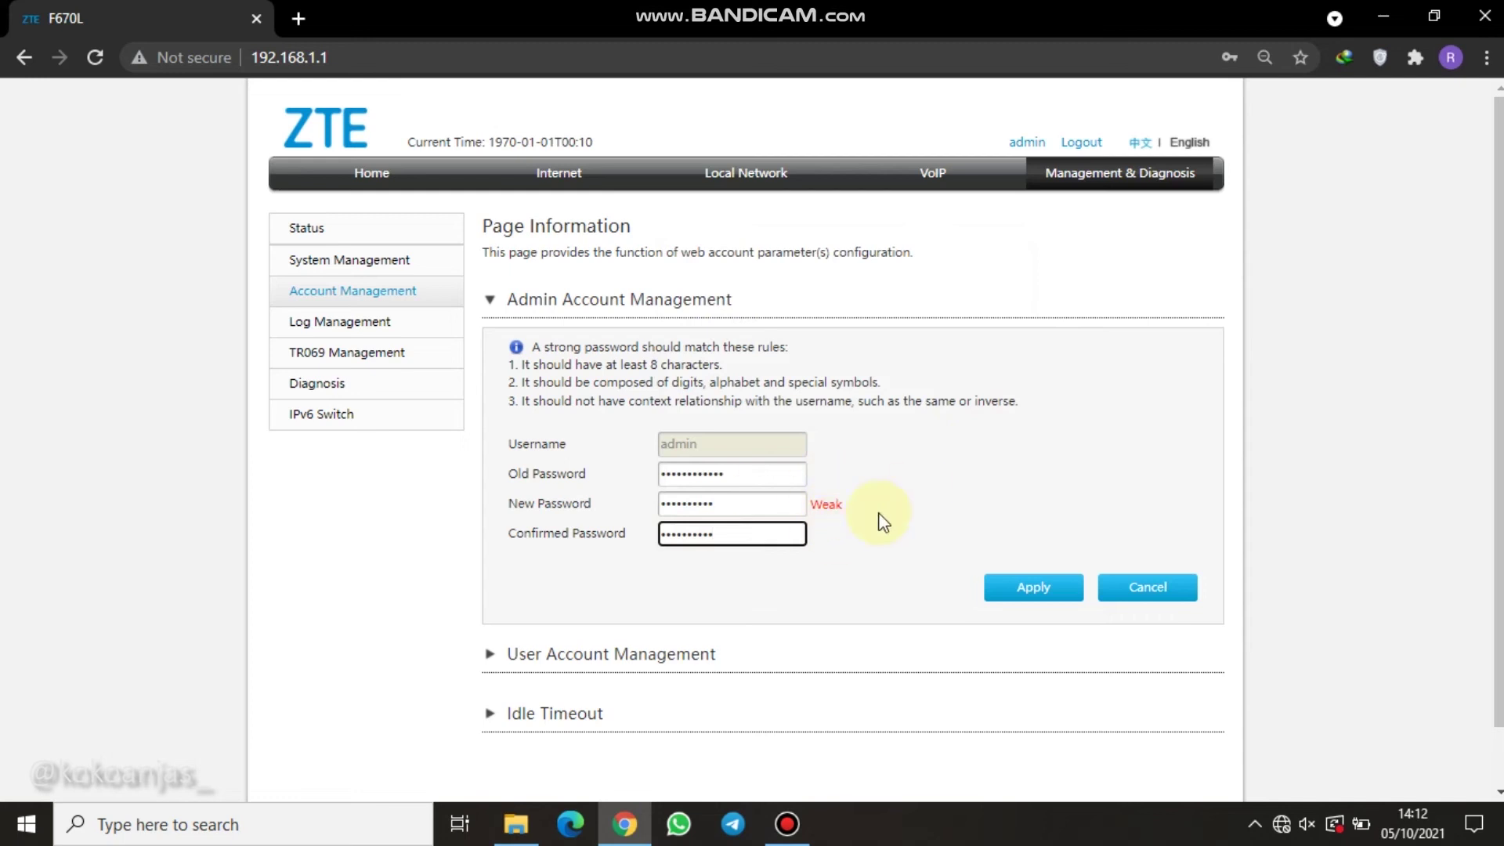
pyautogui.scroll(-1, 884, 474)
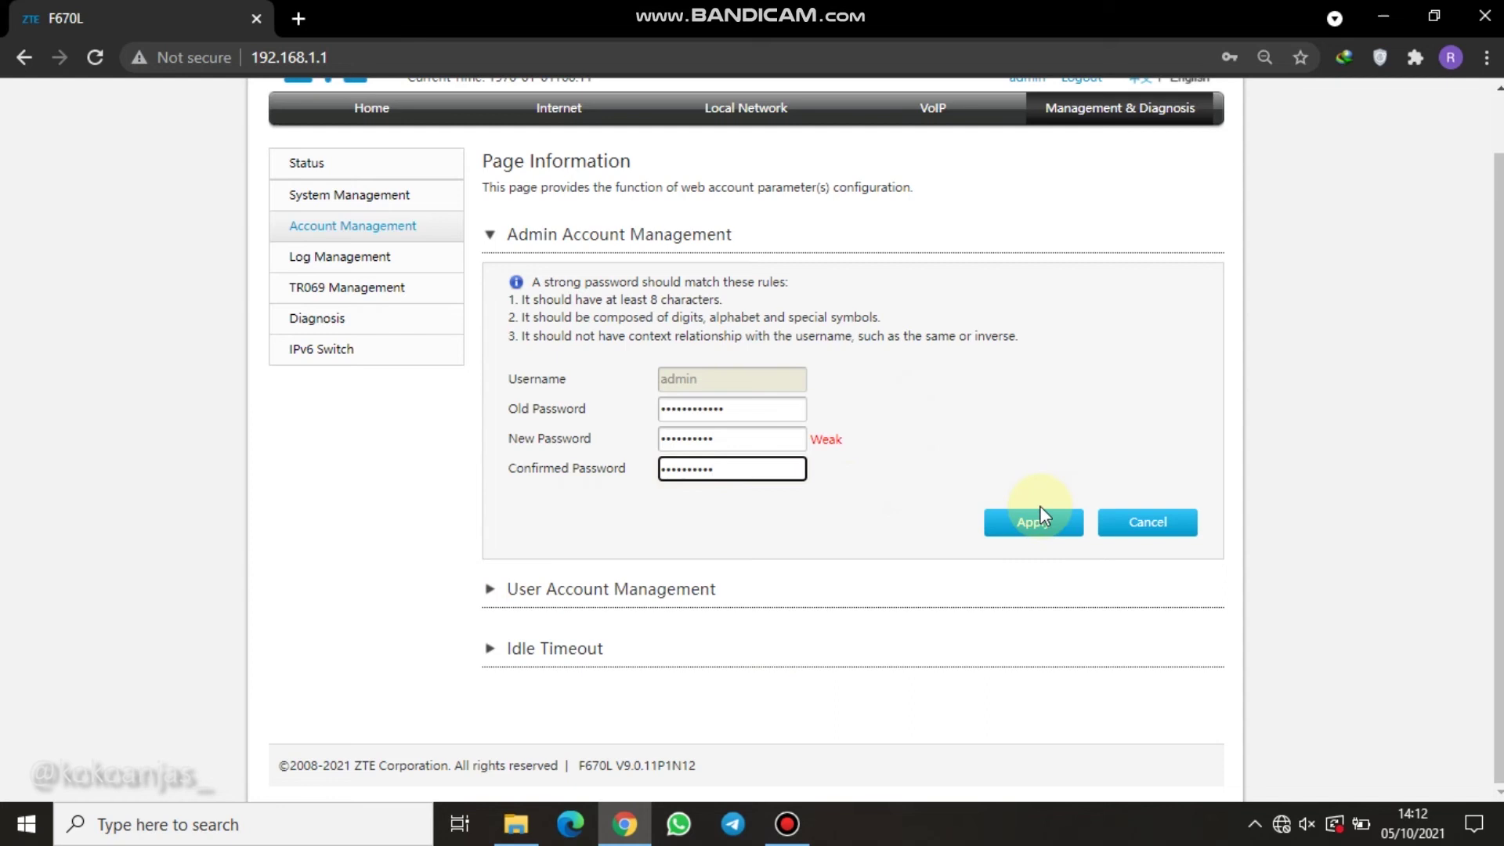
pyautogui.click(1019, 521)
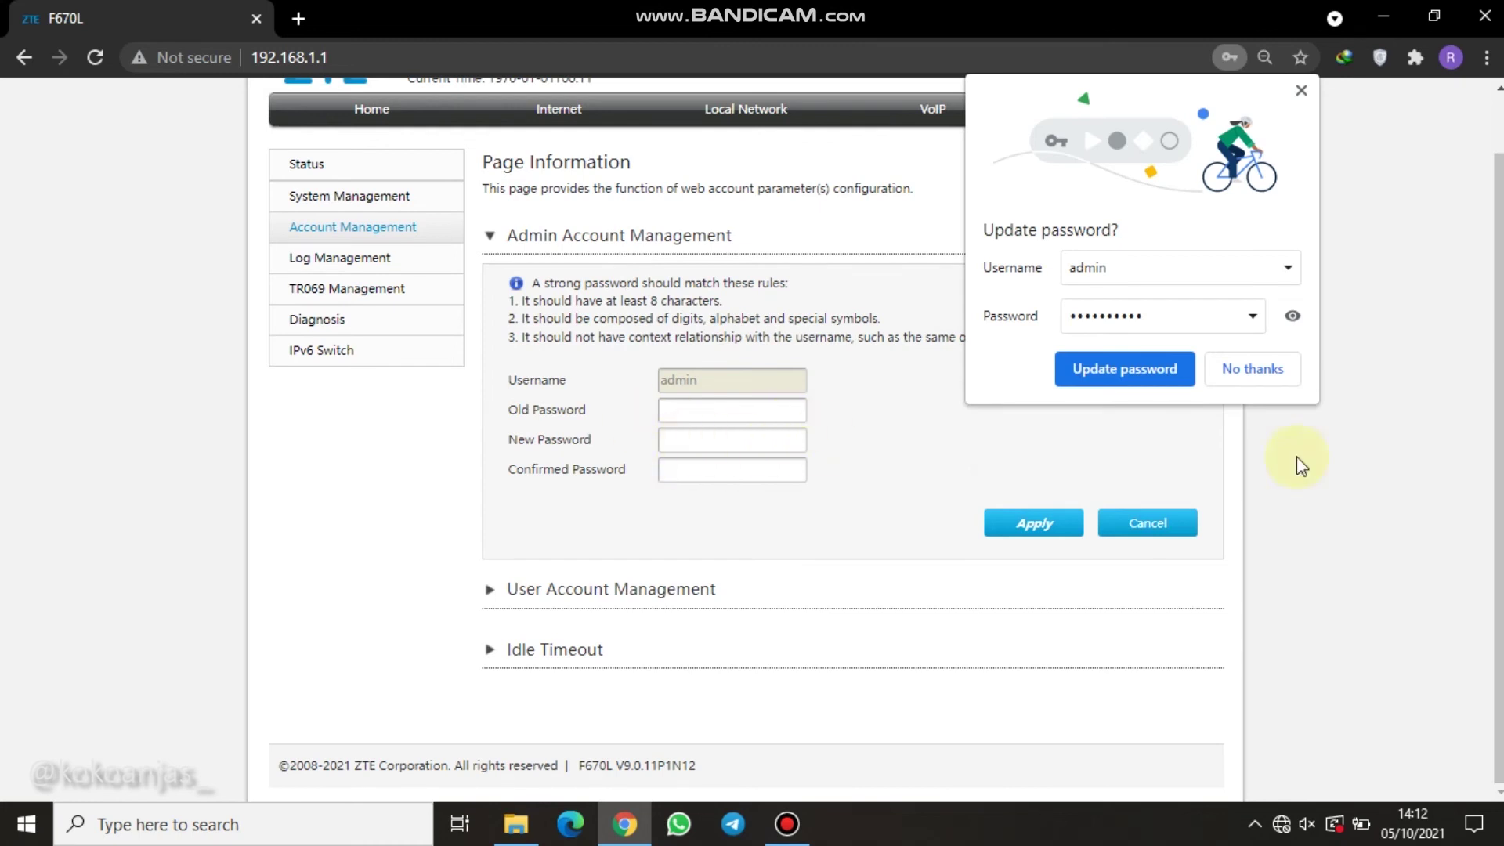
# Decline Chrome's save-password offer and expand the User Account Management section.
pyautogui.click(1253, 369)
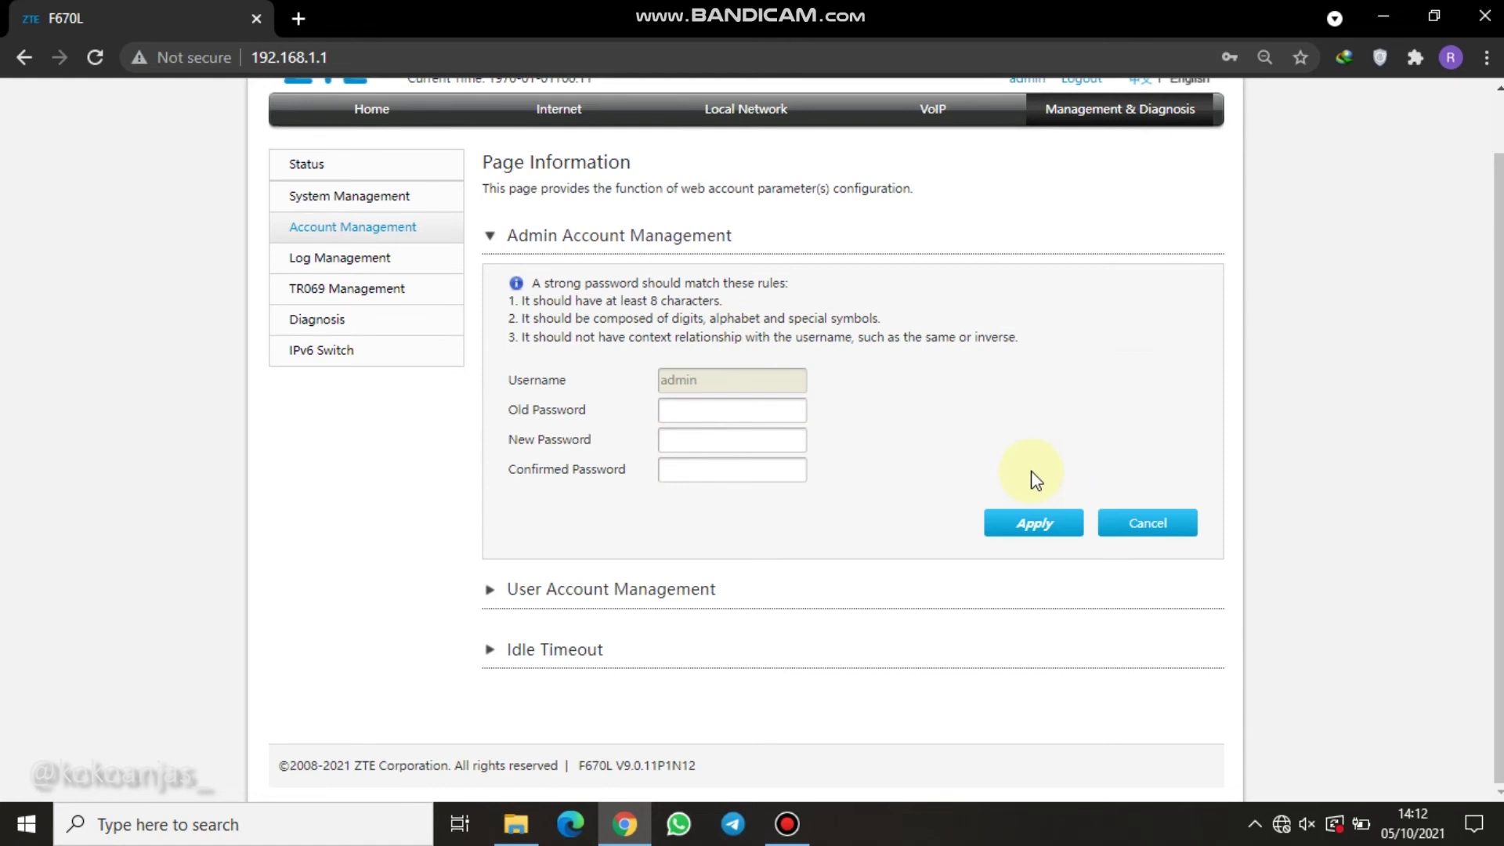
pyautogui.click(575, 596)
pyautogui.scroll(-2, 603, 588)
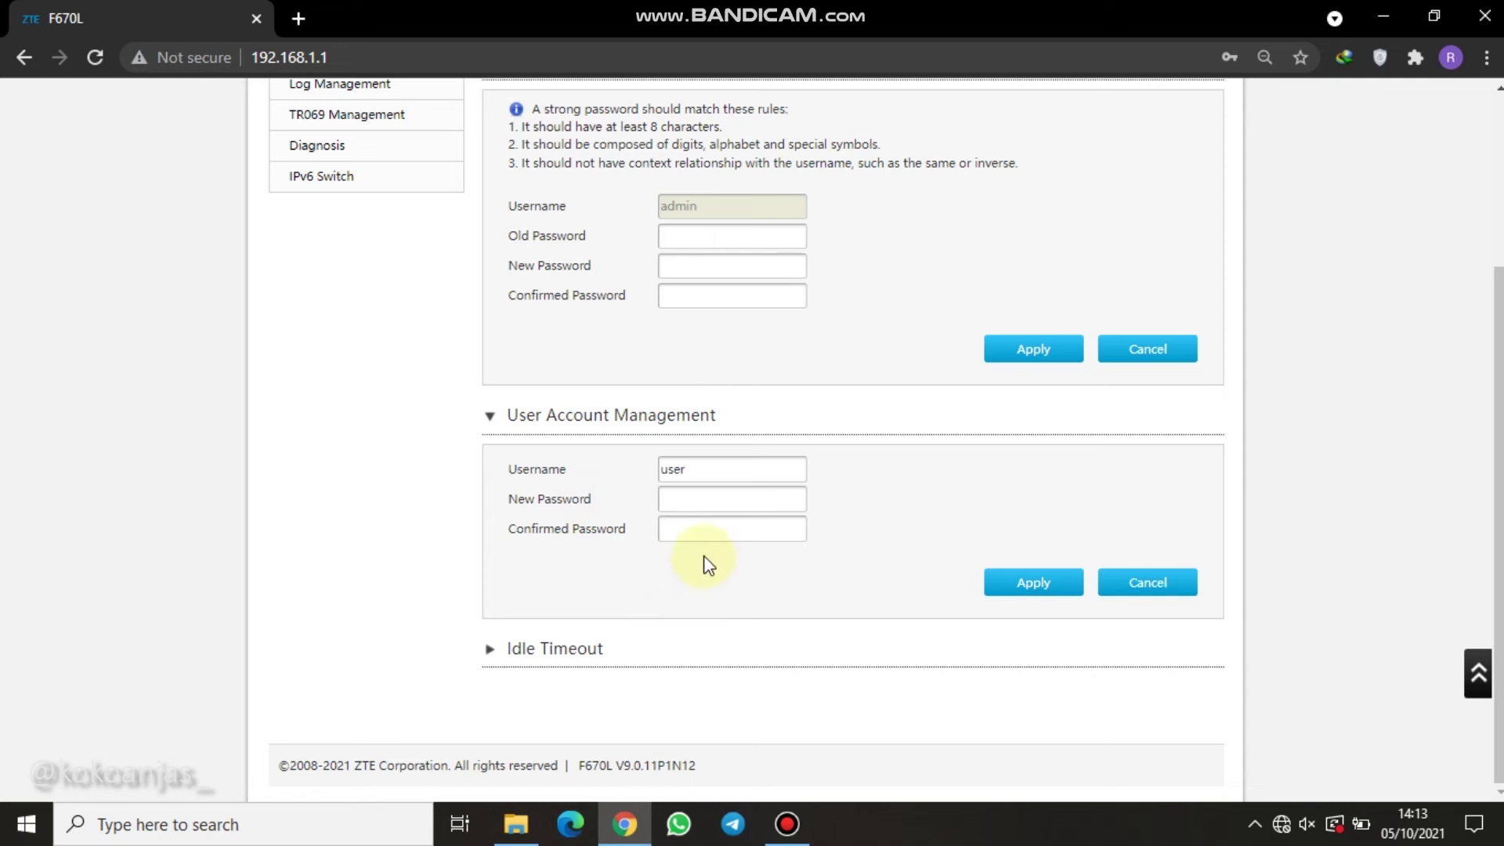
# Enter the user account's new password and matching confirmation, then apply it.
pyautogui.click(675, 501)
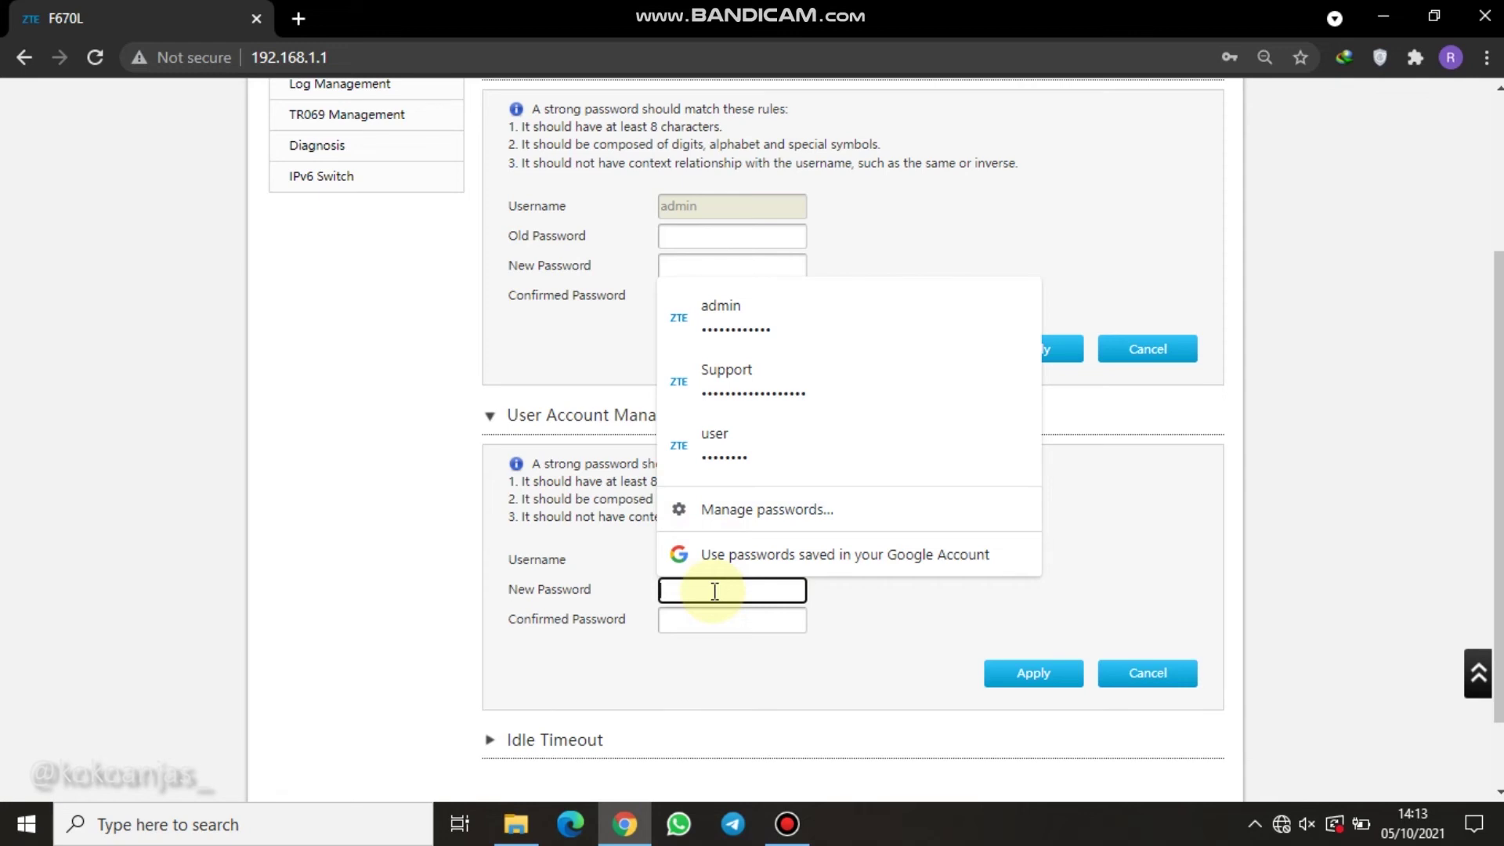
pyautogui.write('12345678')
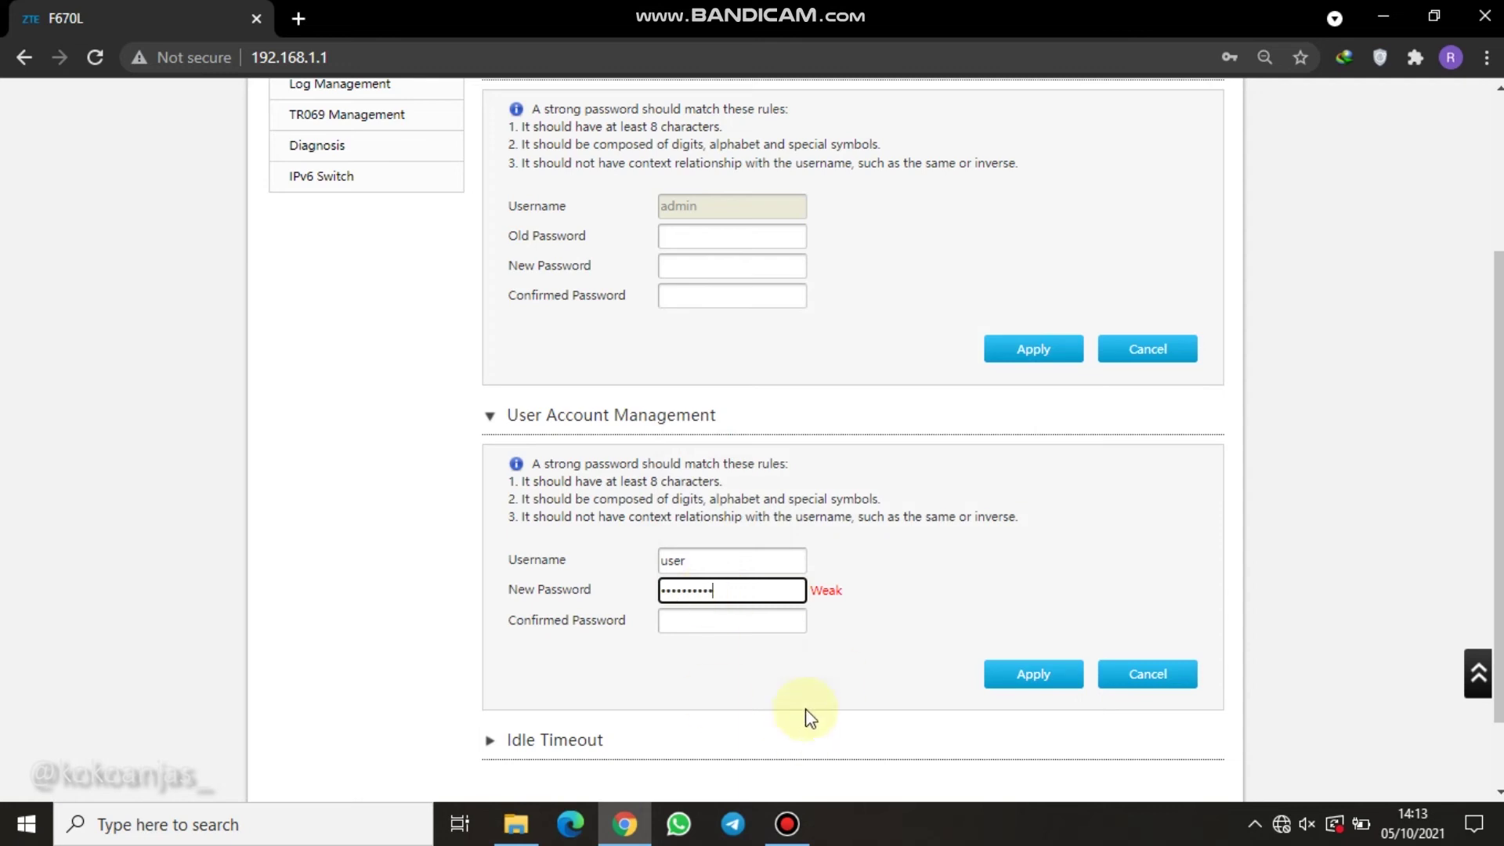
pyautogui.click(685, 625)
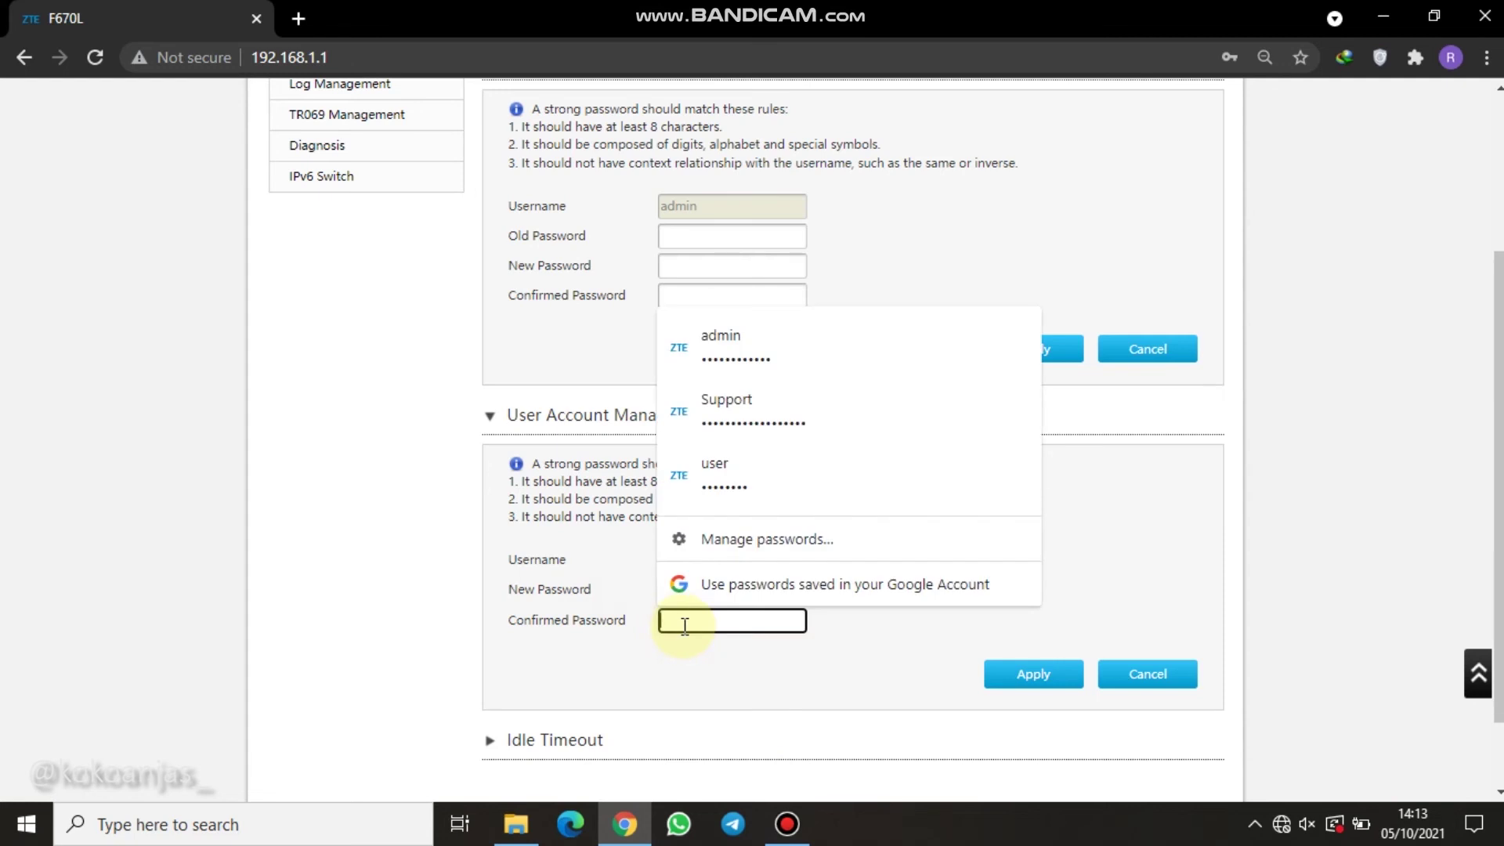
pyautogui.write('•••••••••')
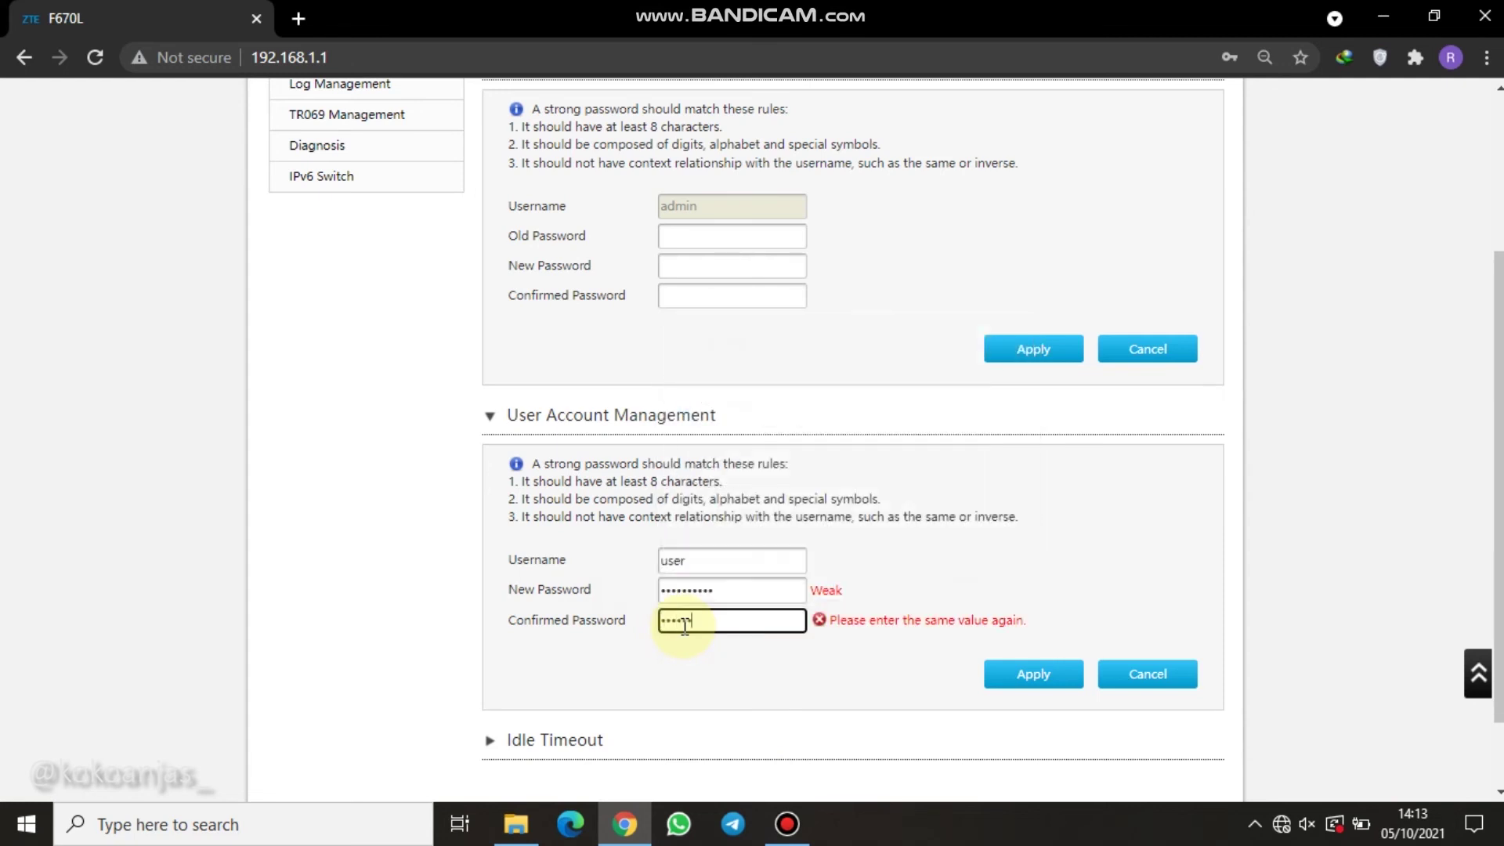
pyautogui.write('•')
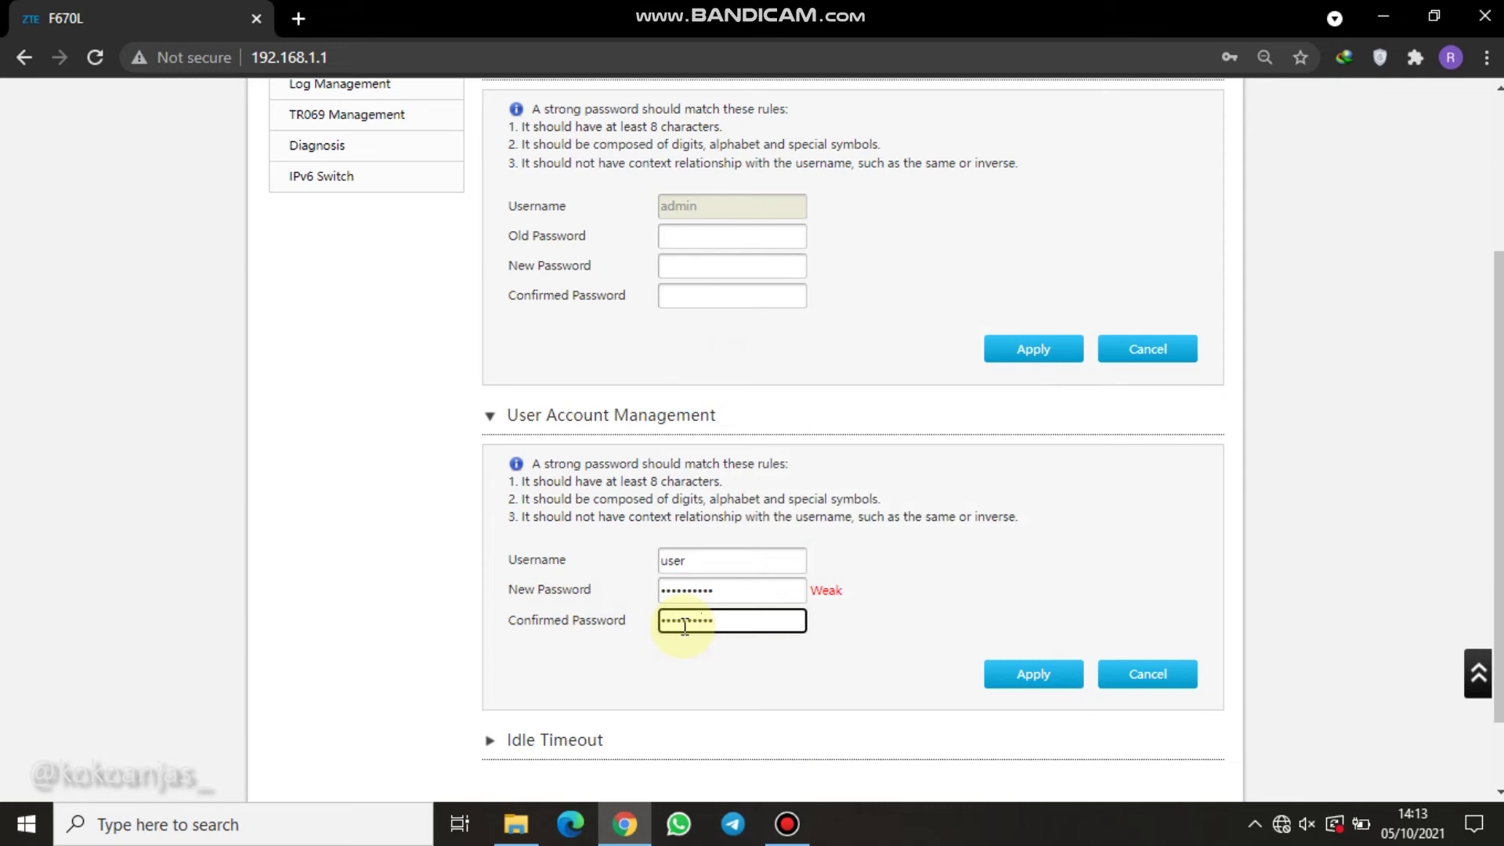
pyautogui.scroll(-1, 806, 598)
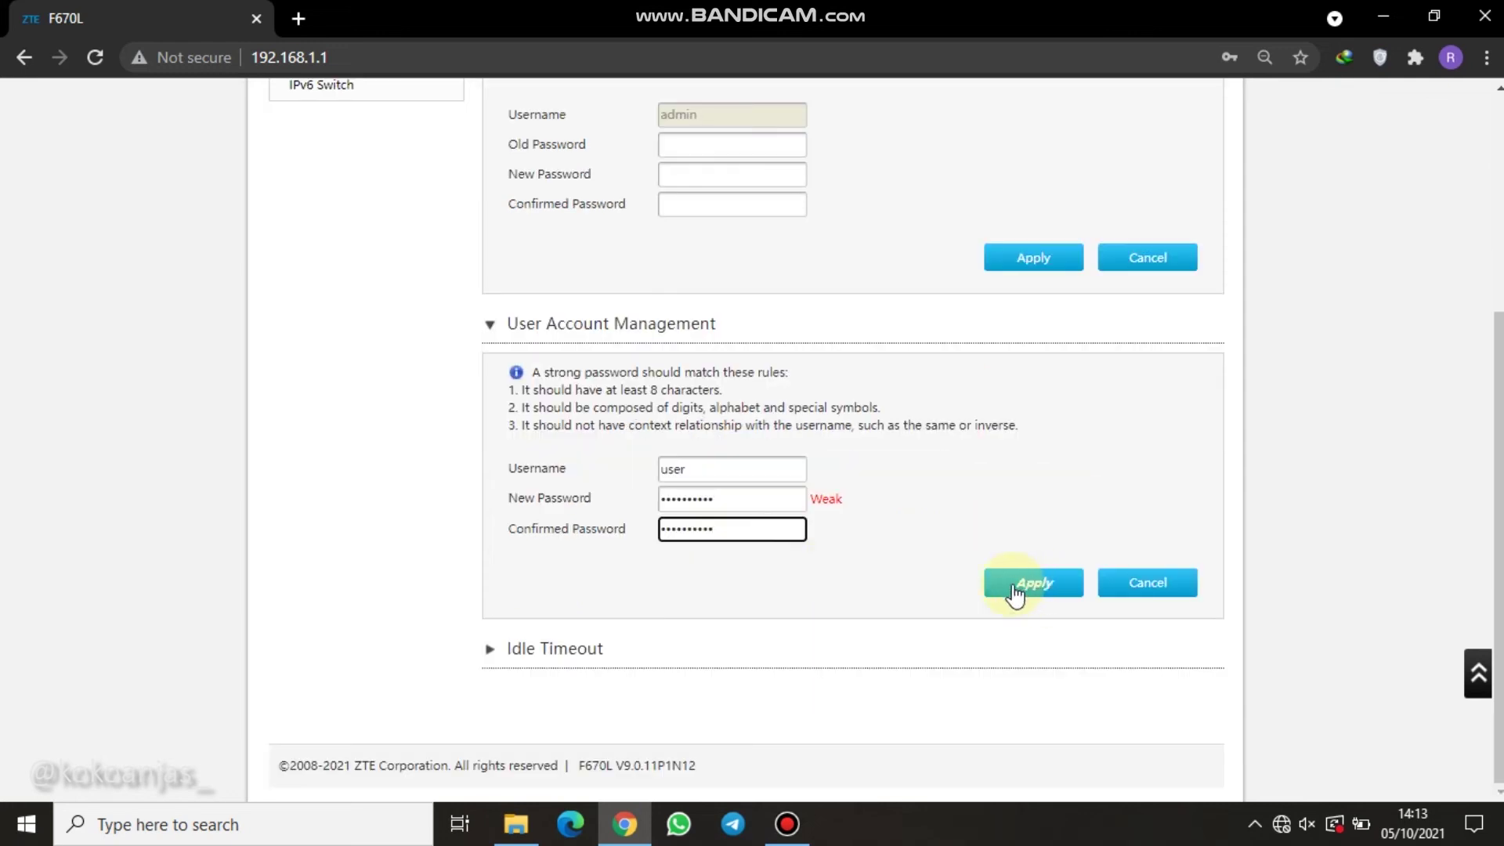
pyautogui.click(1066, 589)
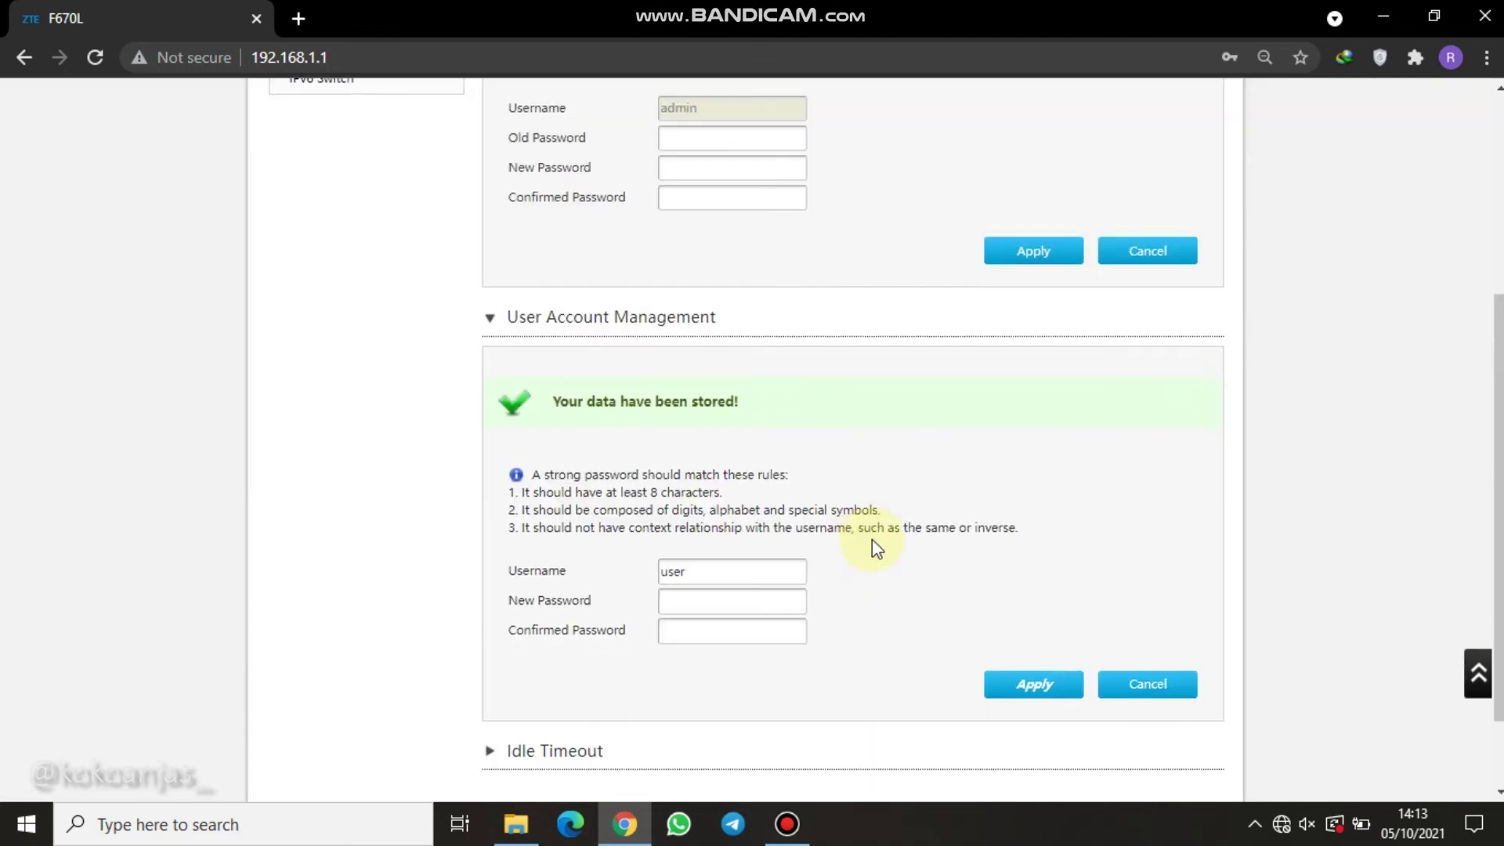
# Expand the Idle Timeout settings below the account forms.
pyautogui.scroll(-2, 885, 548)
pyautogui.click(824, 653)
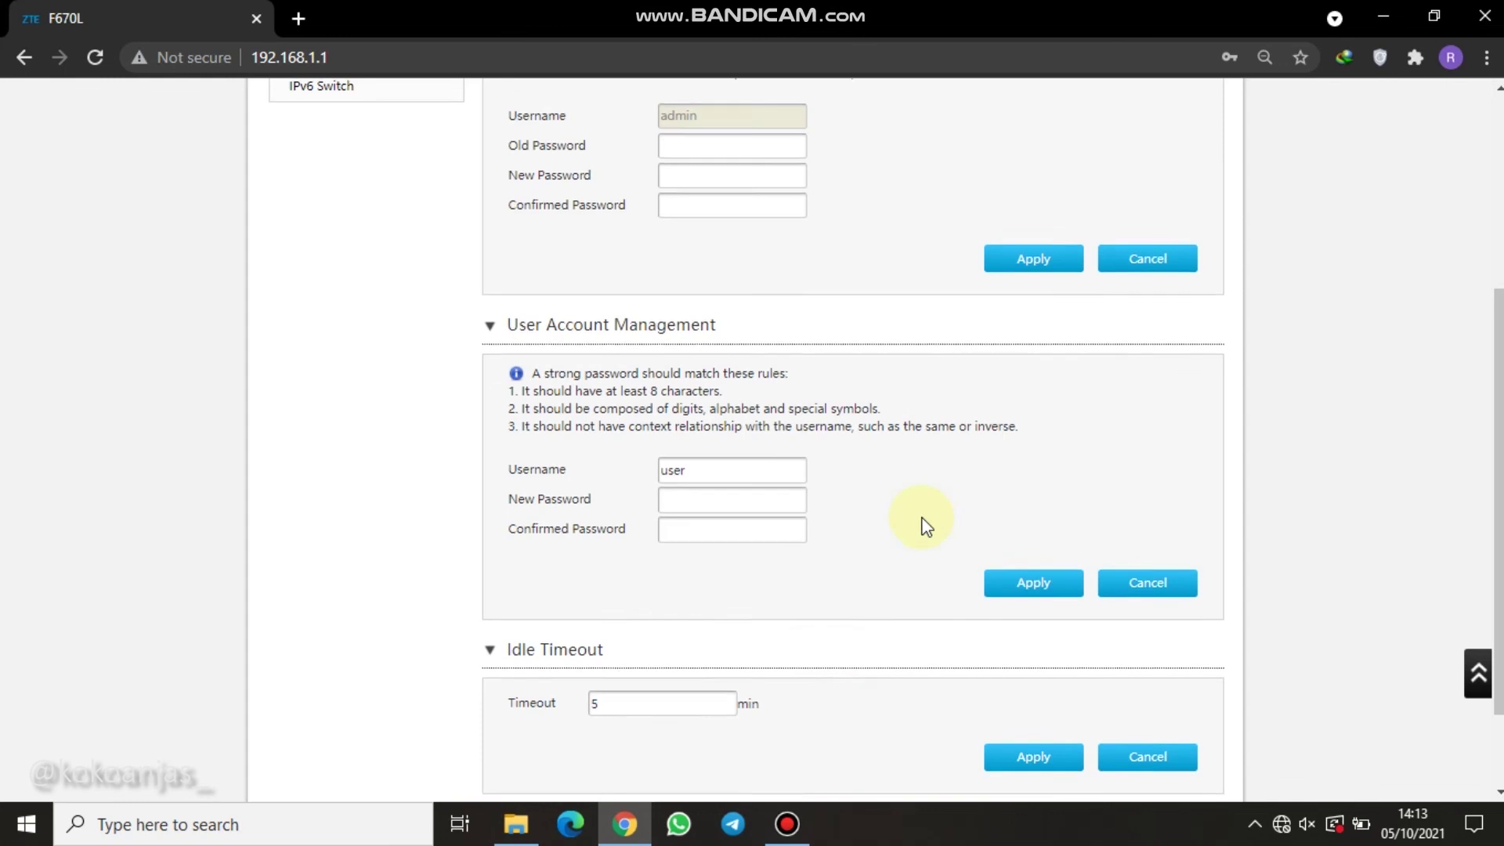
pyautogui.scroll(1, 862, 588)
# Collapse the Idle Timeout settings and return to the top of the page.
pyautogui.click(638, 754)
pyautogui.scroll(-1, 798, 603)
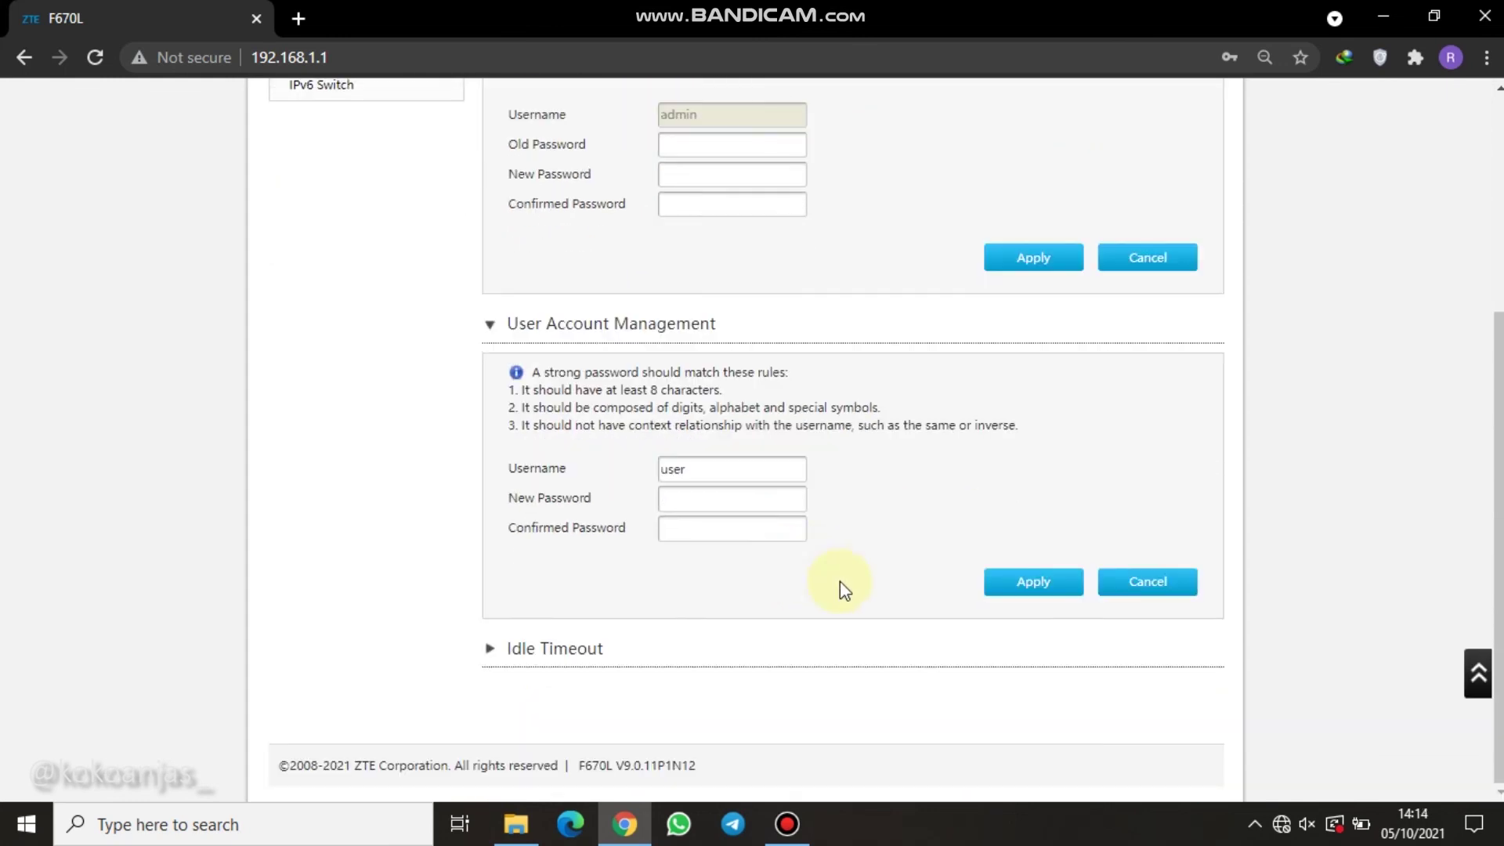
pyautogui.scroll(3, 1041, 396)
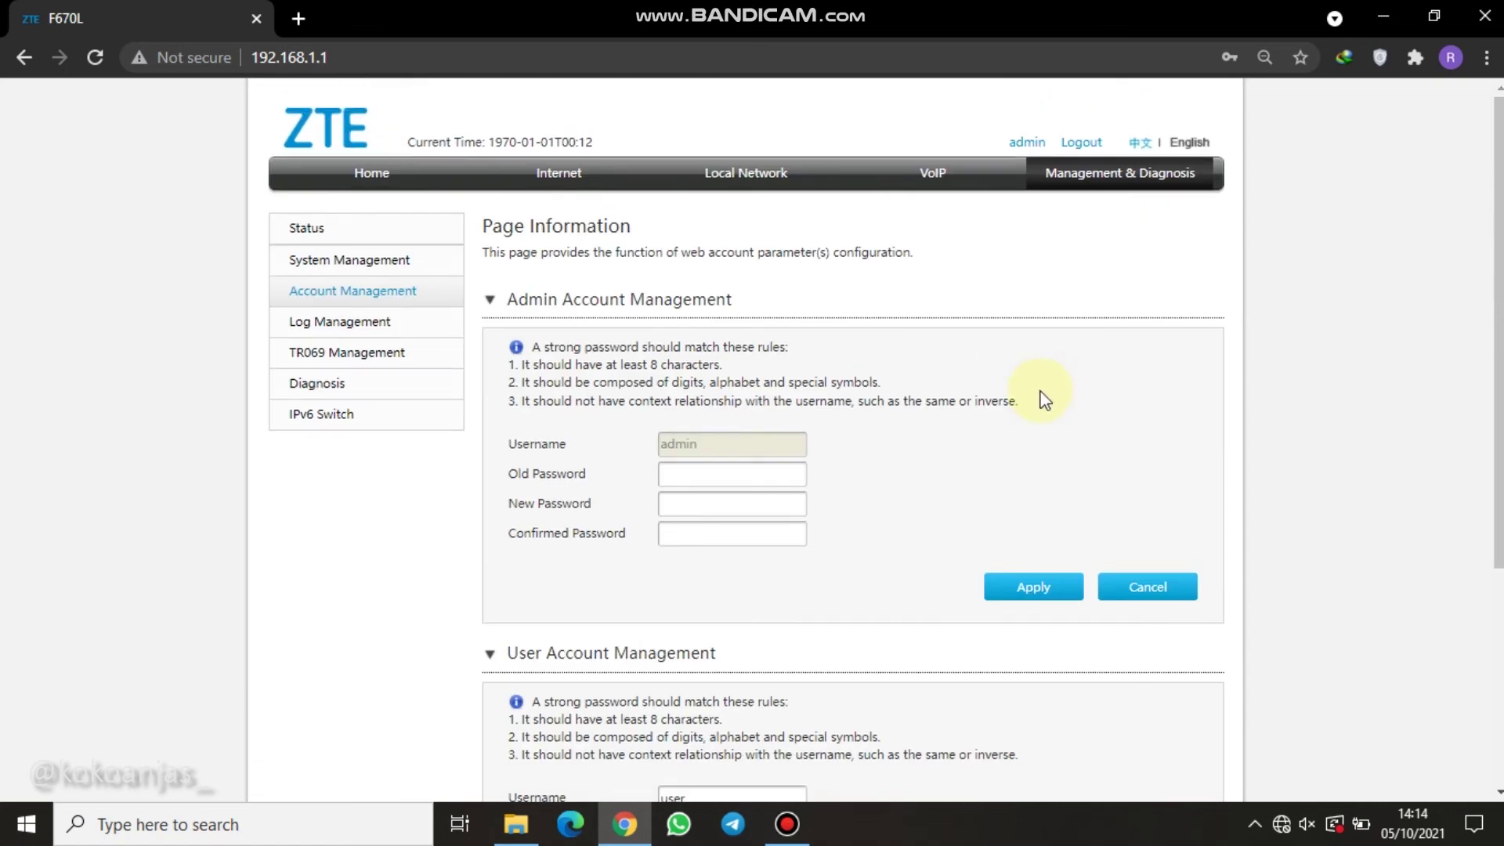
pyautogui.scroll(-4, 1032, 339)
pyautogui.scroll(4, 1032, 339)
# Log out of the admin session and decline Chrome's password update.
pyautogui.click(1077, 141)
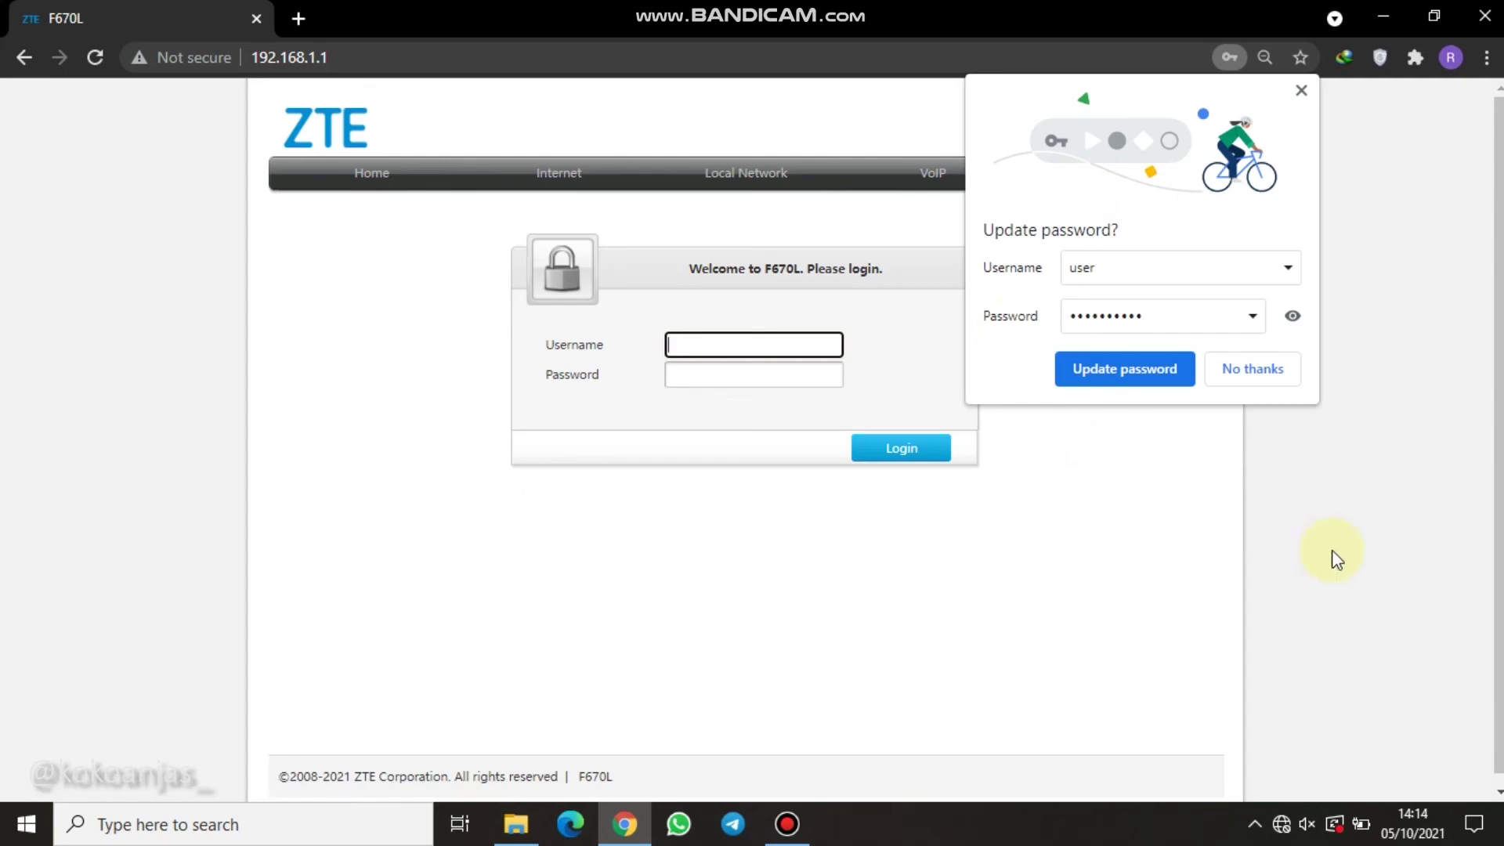
pyautogui.click(1245, 369)
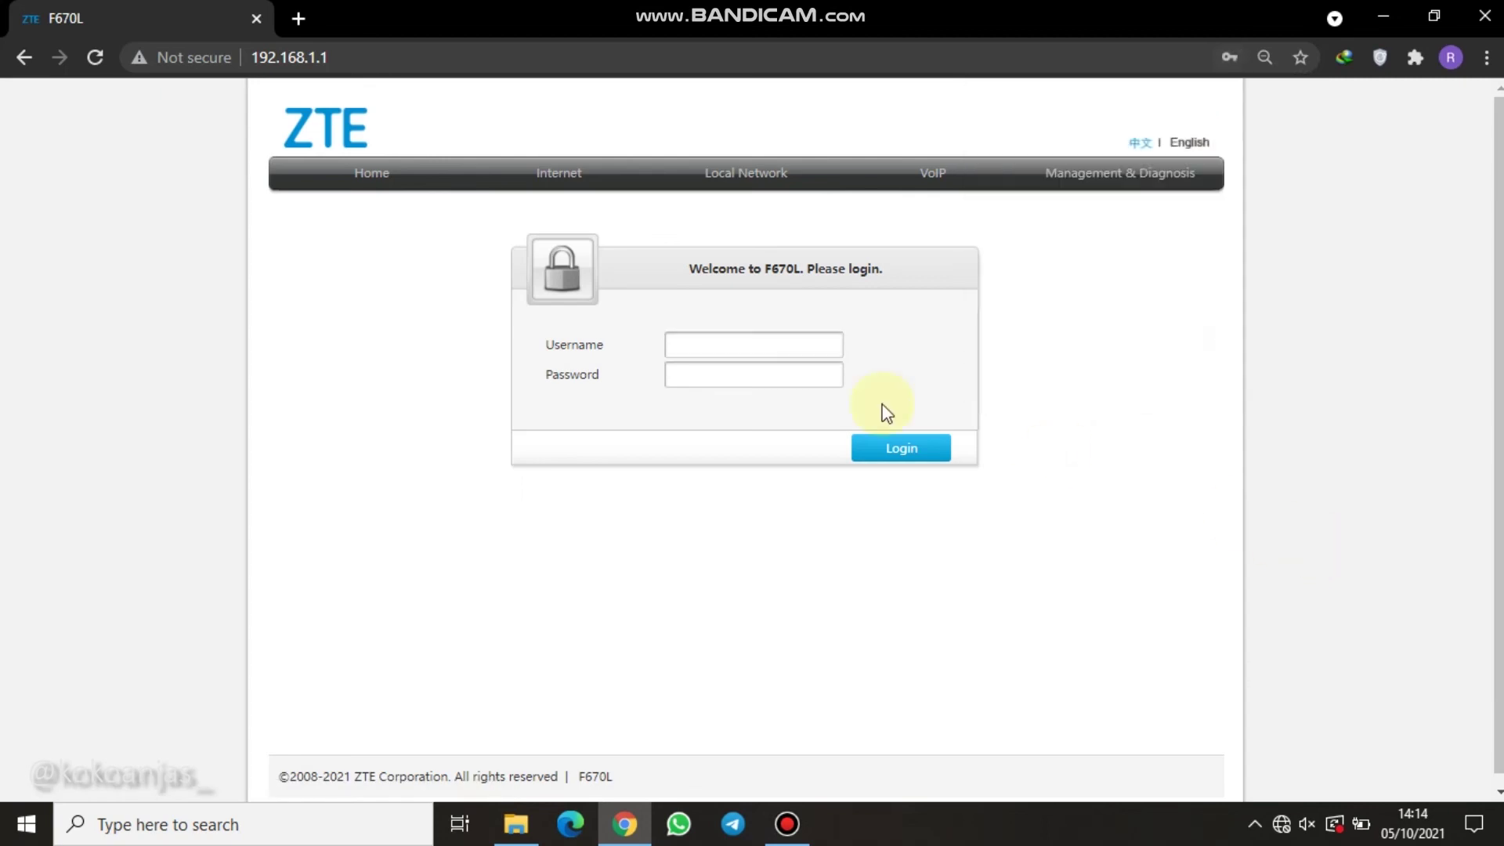
pyautogui.click(719, 347)
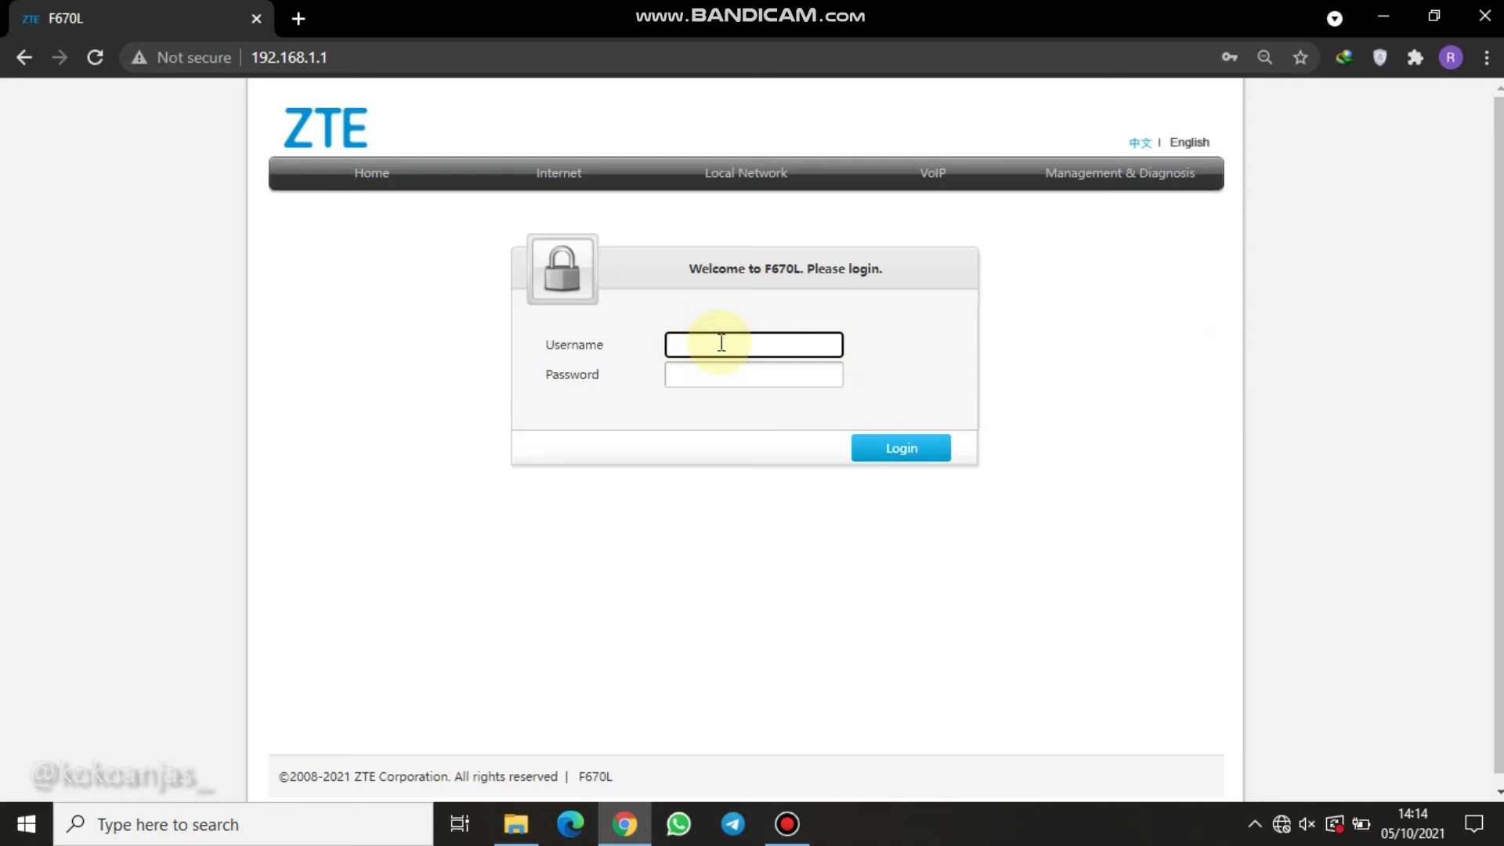
# Try logging in as admin with Chrome's saved old credentials.
pyautogui.click(743, 373)
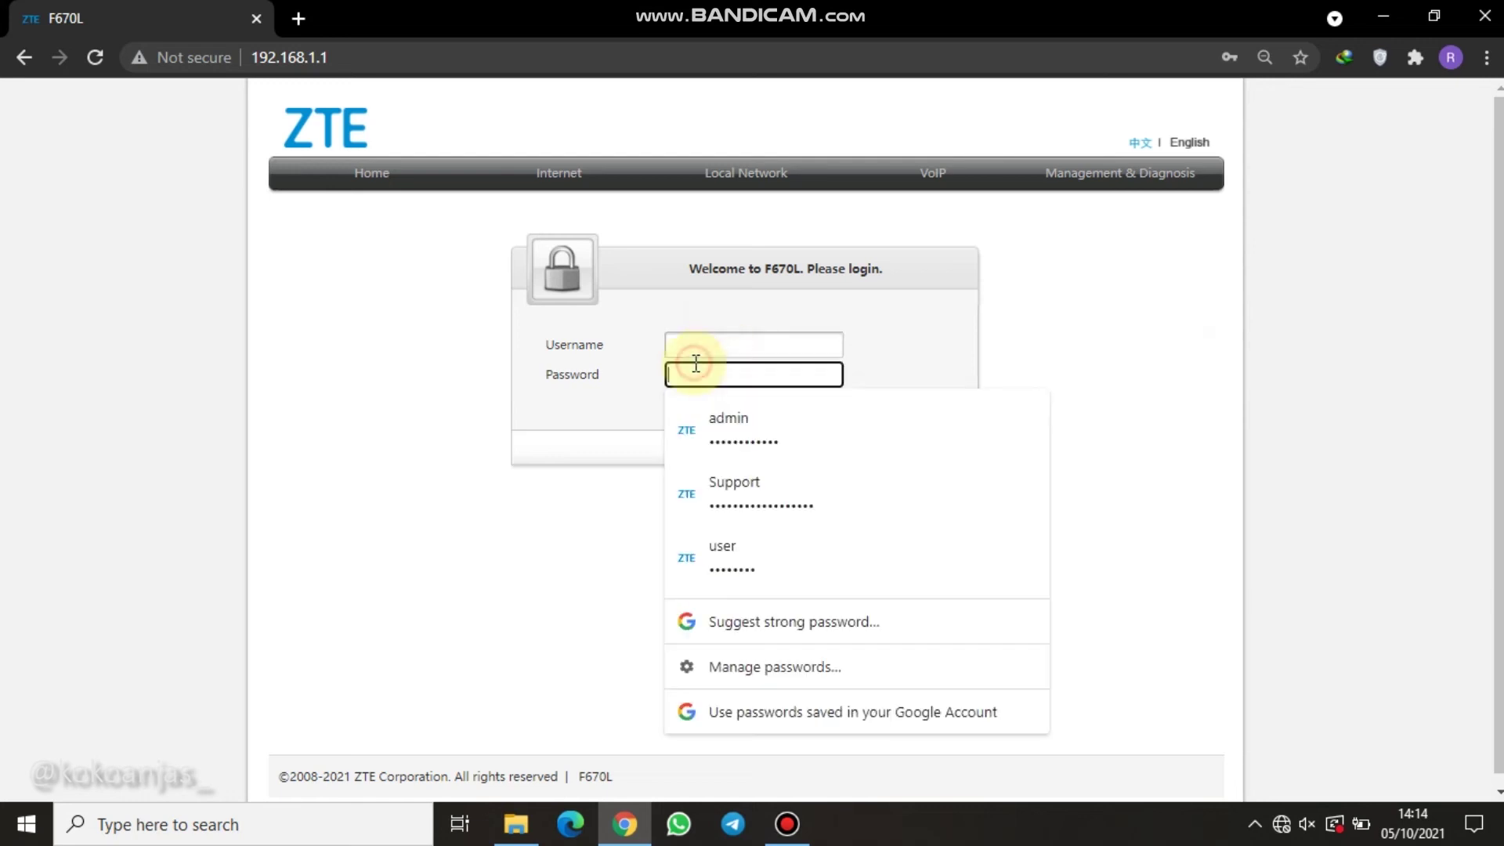
pyautogui.click(784, 433)
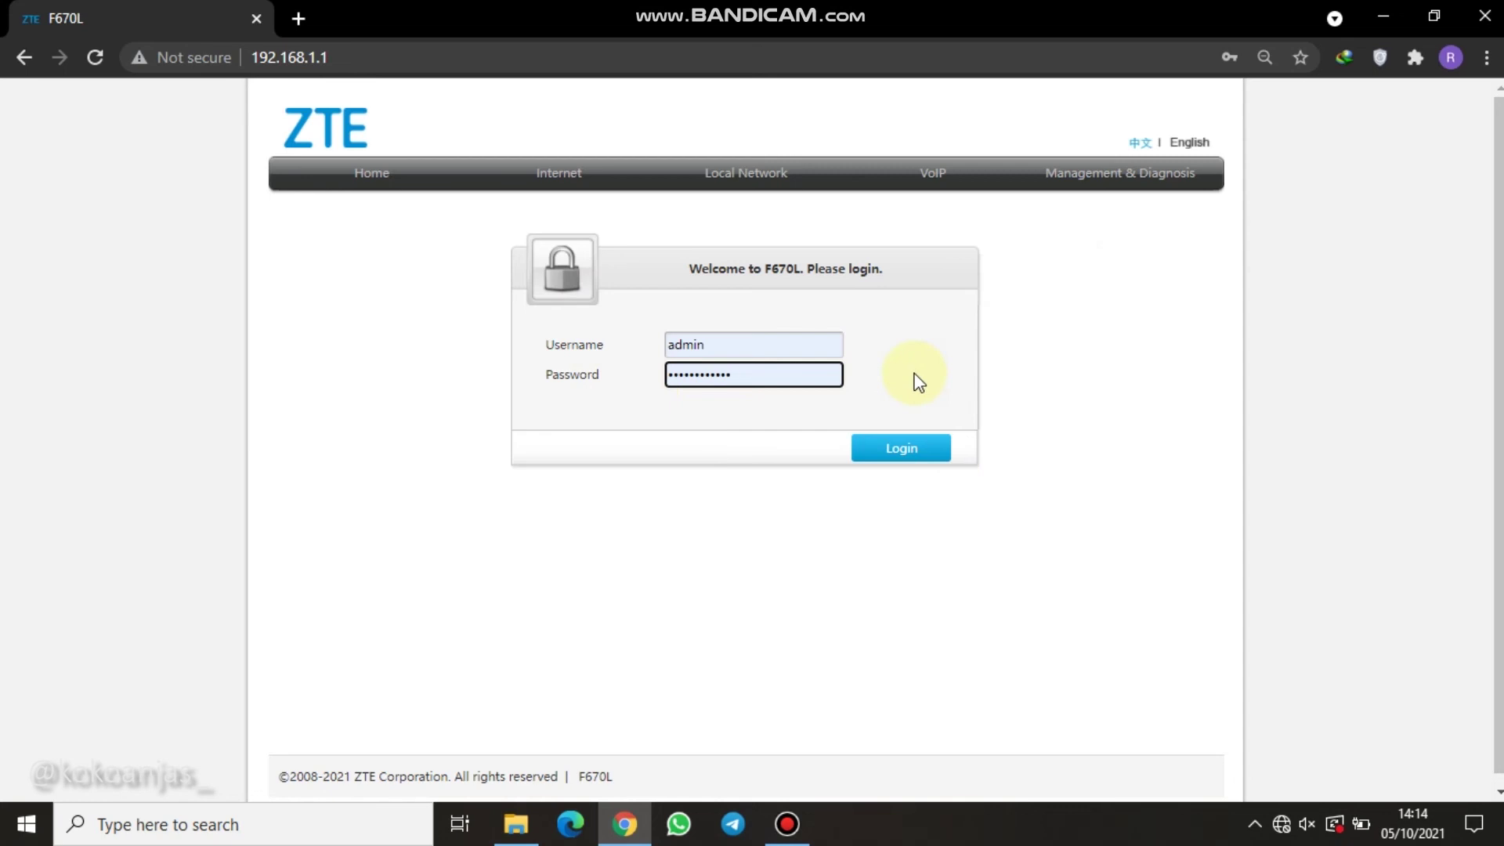
pyautogui.click(929, 462)
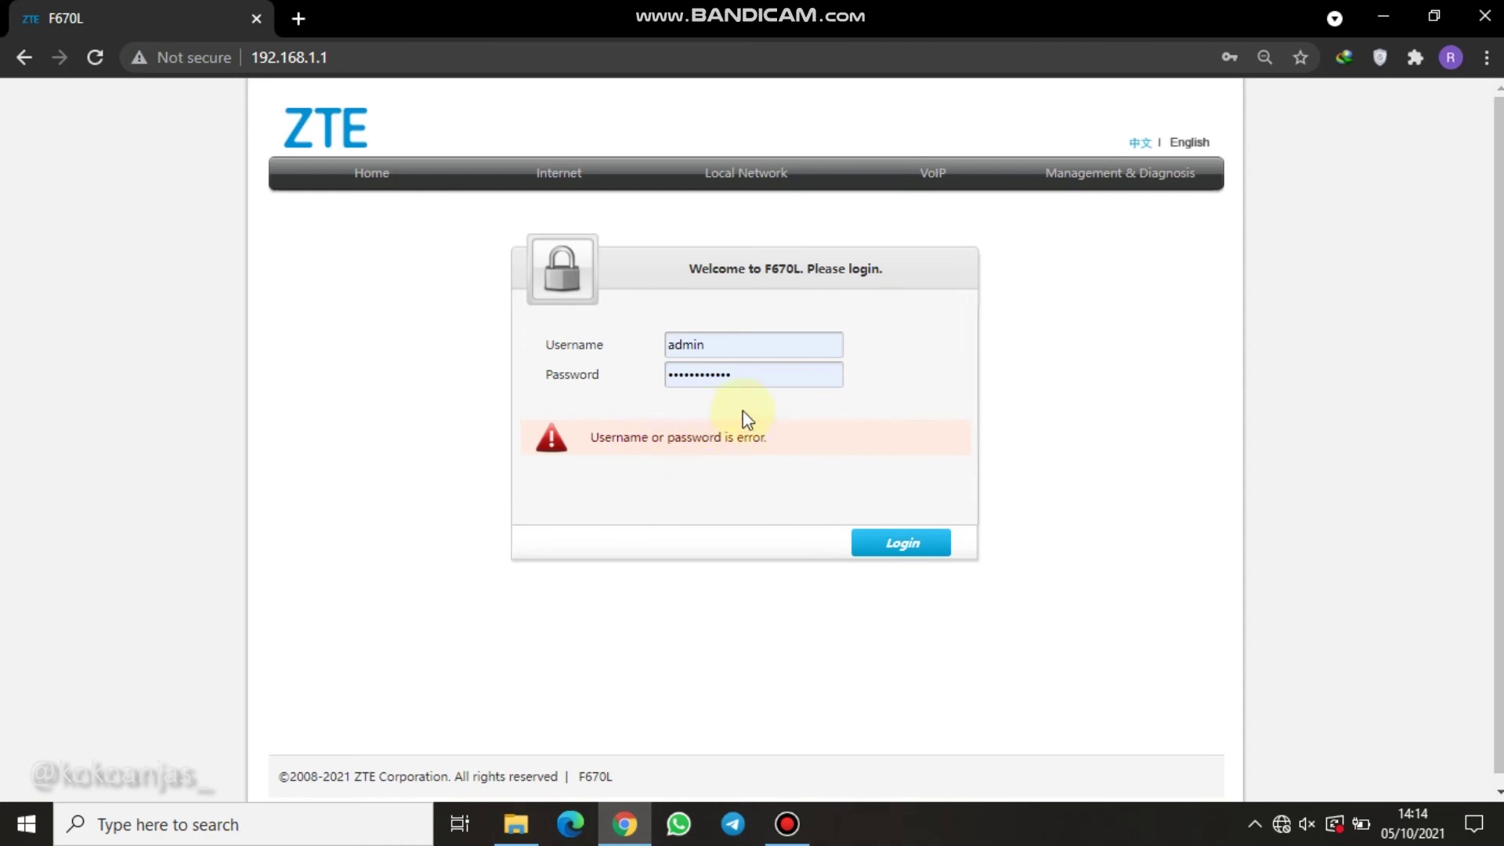
# Clear the rejected password from the Password field.
pyautogui.click(773, 378)
pyautogui.moveTo(773, 378); pyautogui.dragTo(687, 362)
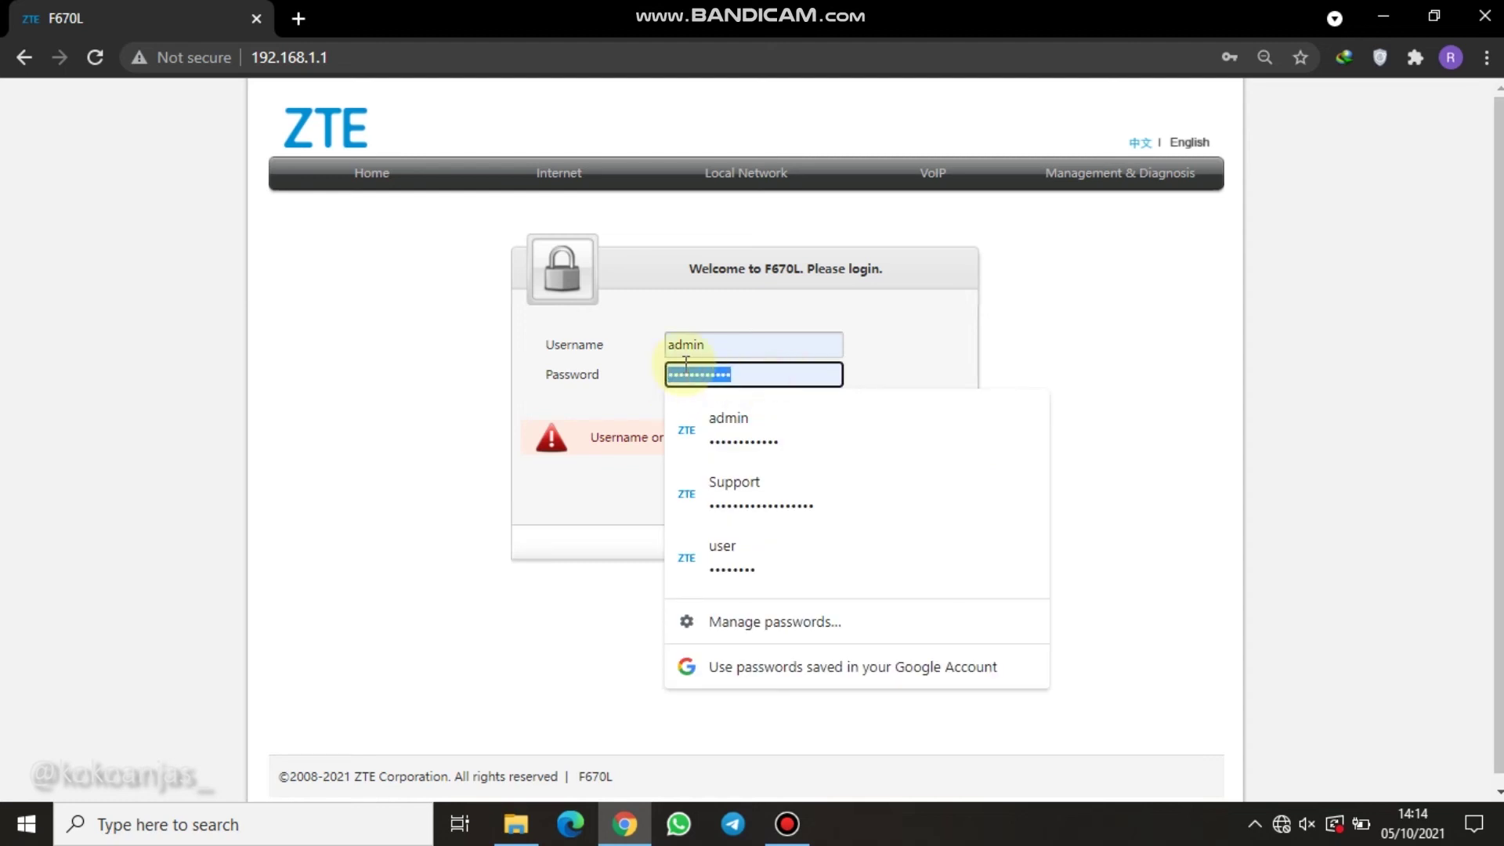
pyautogui.press('BackSpace')
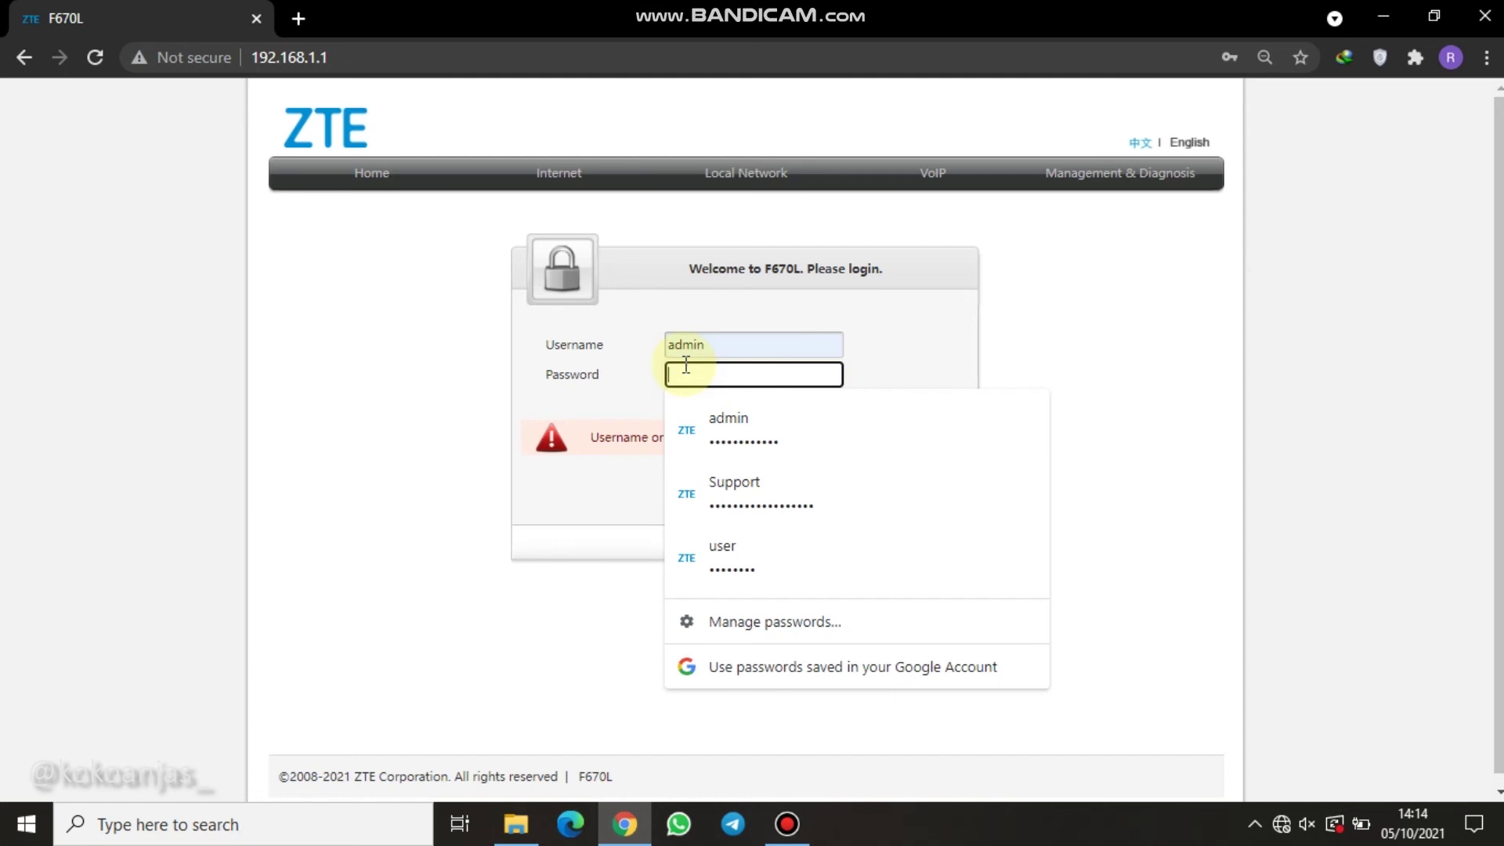
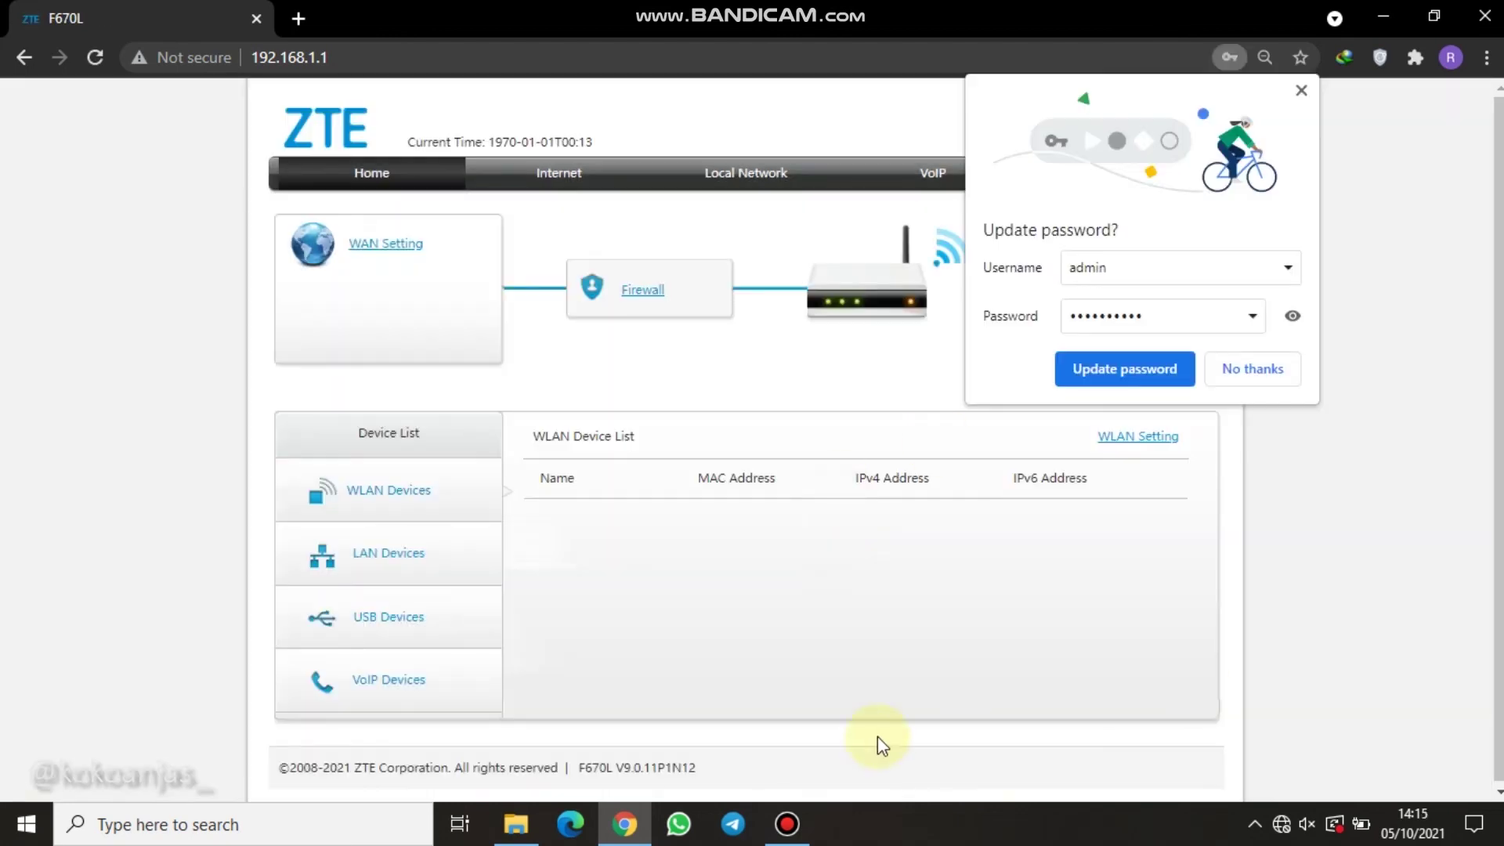
# Decline Chrome's offer to update the saved admin password for the router page.
pyautogui.click(1246, 371)
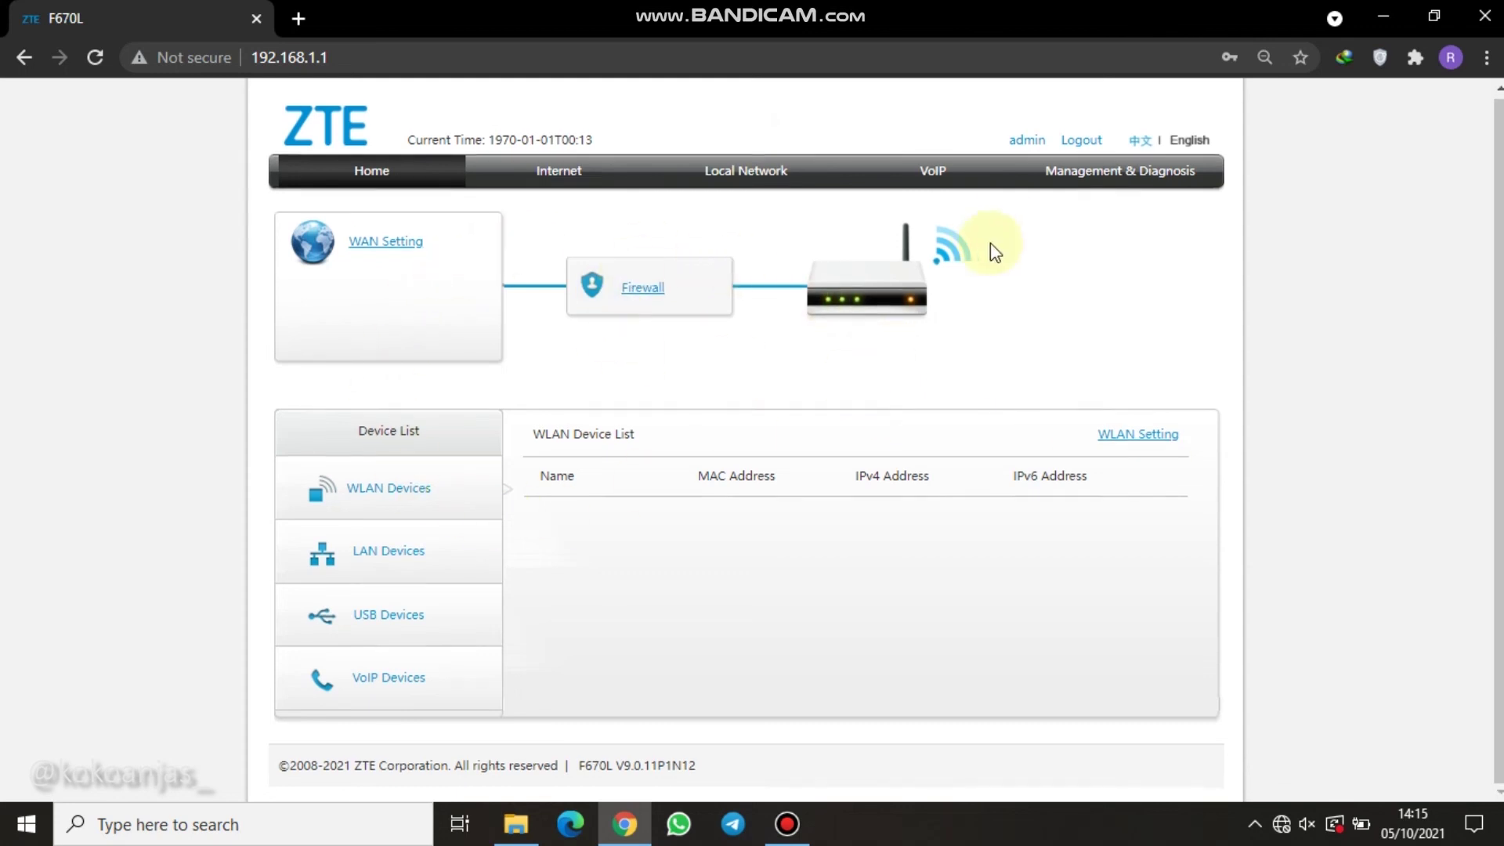
# View the Account Management page under Management & Diagnosis, then log out of the admin session.
pyautogui.click(1134, 184)
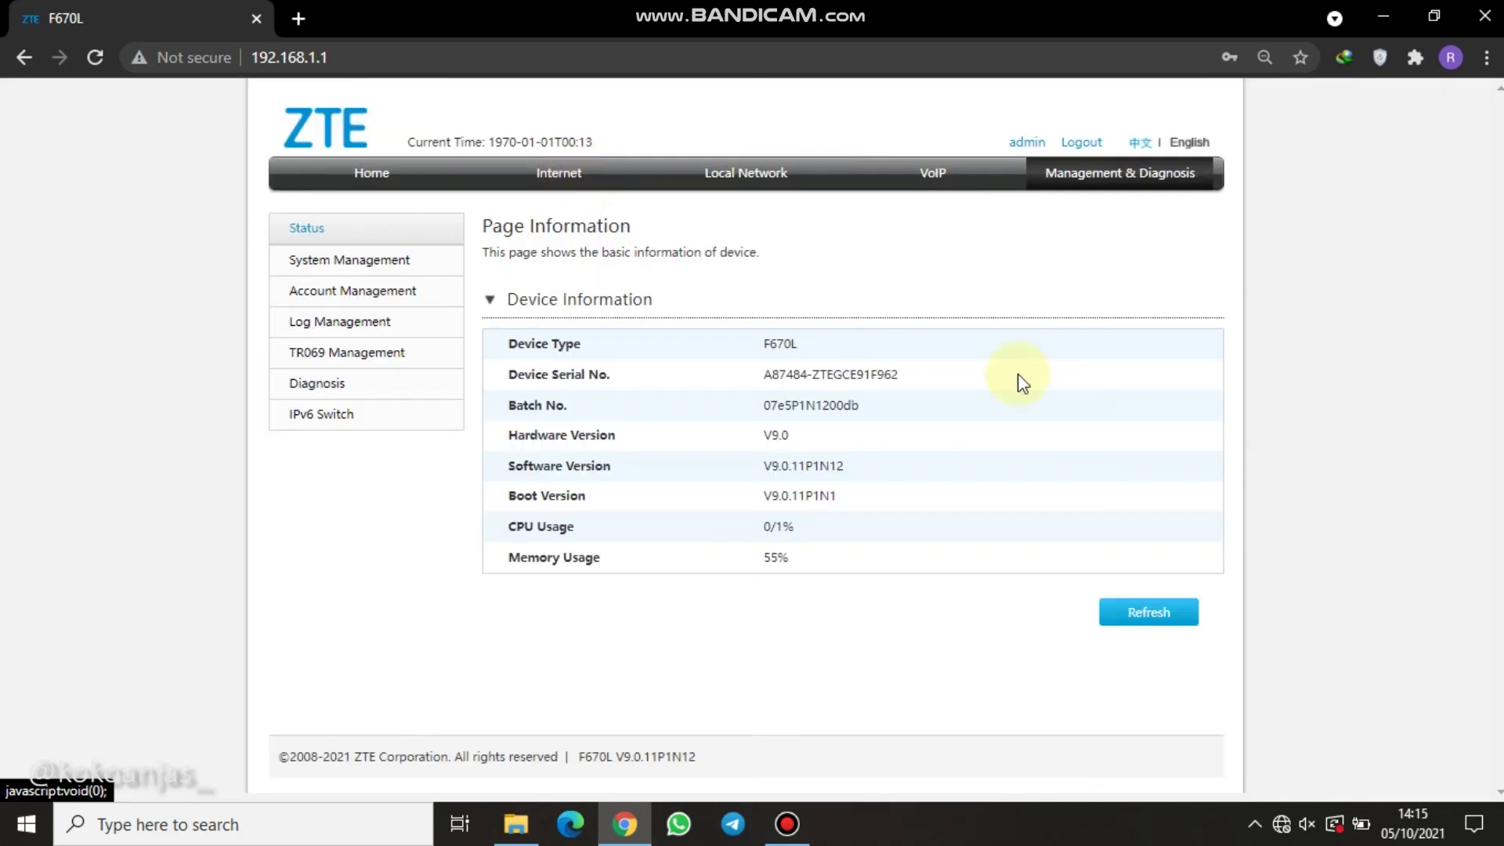
pyautogui.click(350, 297)
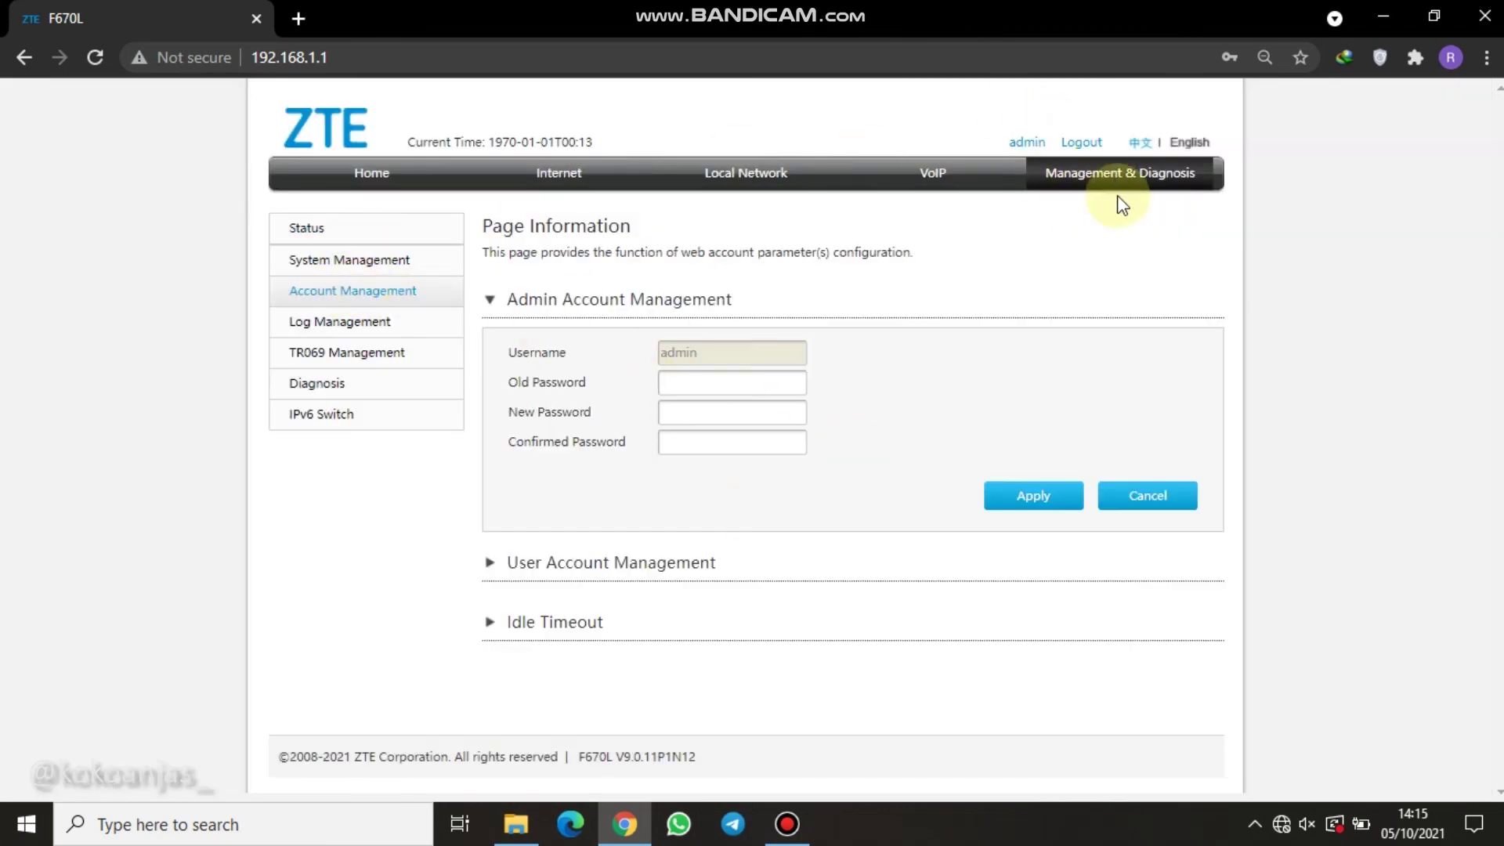
pyautogui.click(1082, 142)
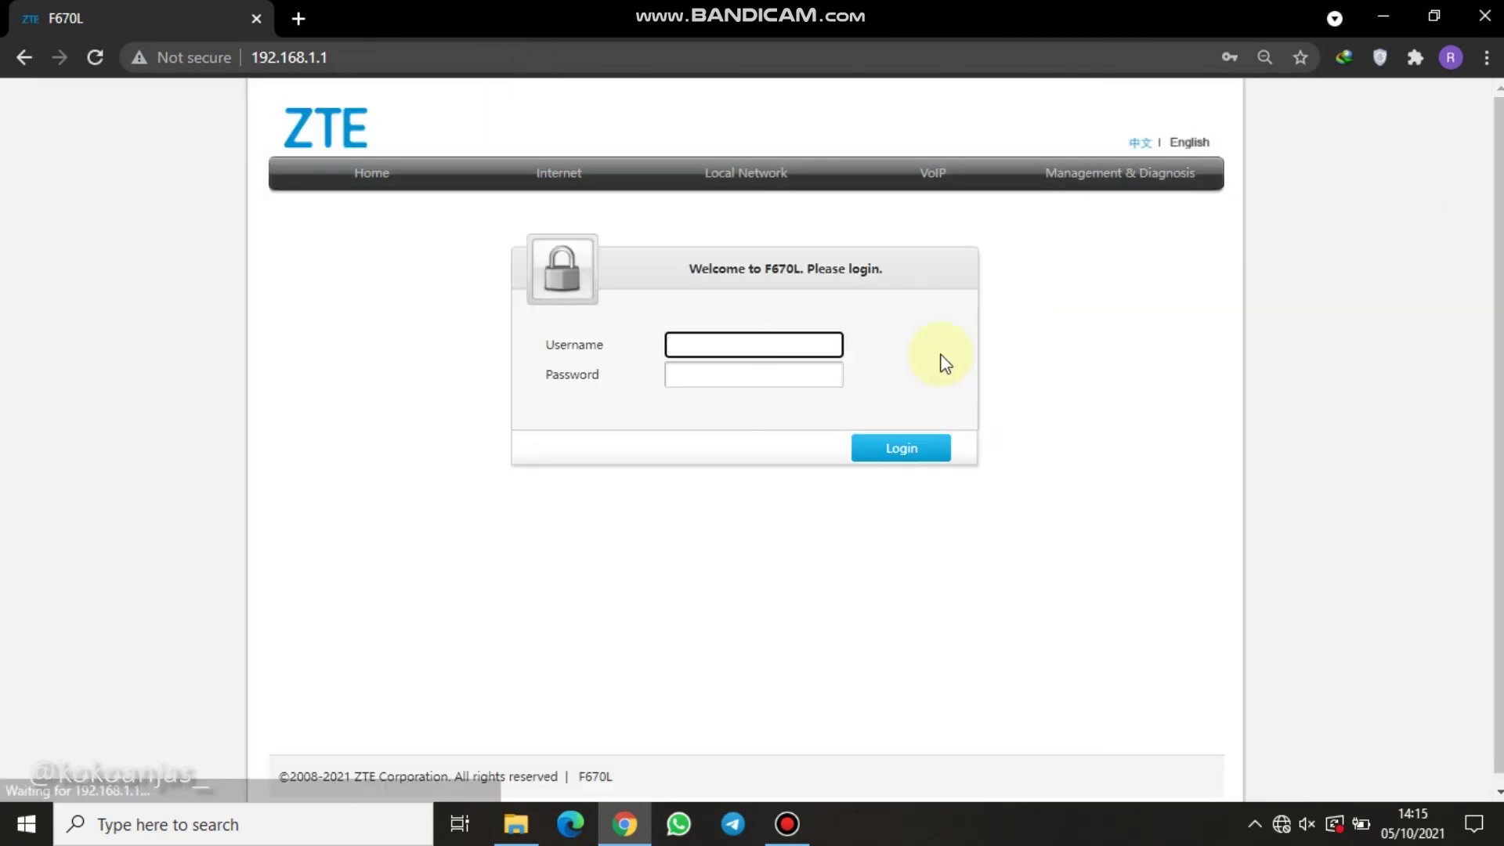
# Try logging in as 'user' with its password, which is rejected with 'Username or password is error.'.
pyautogui.click(727, 340)
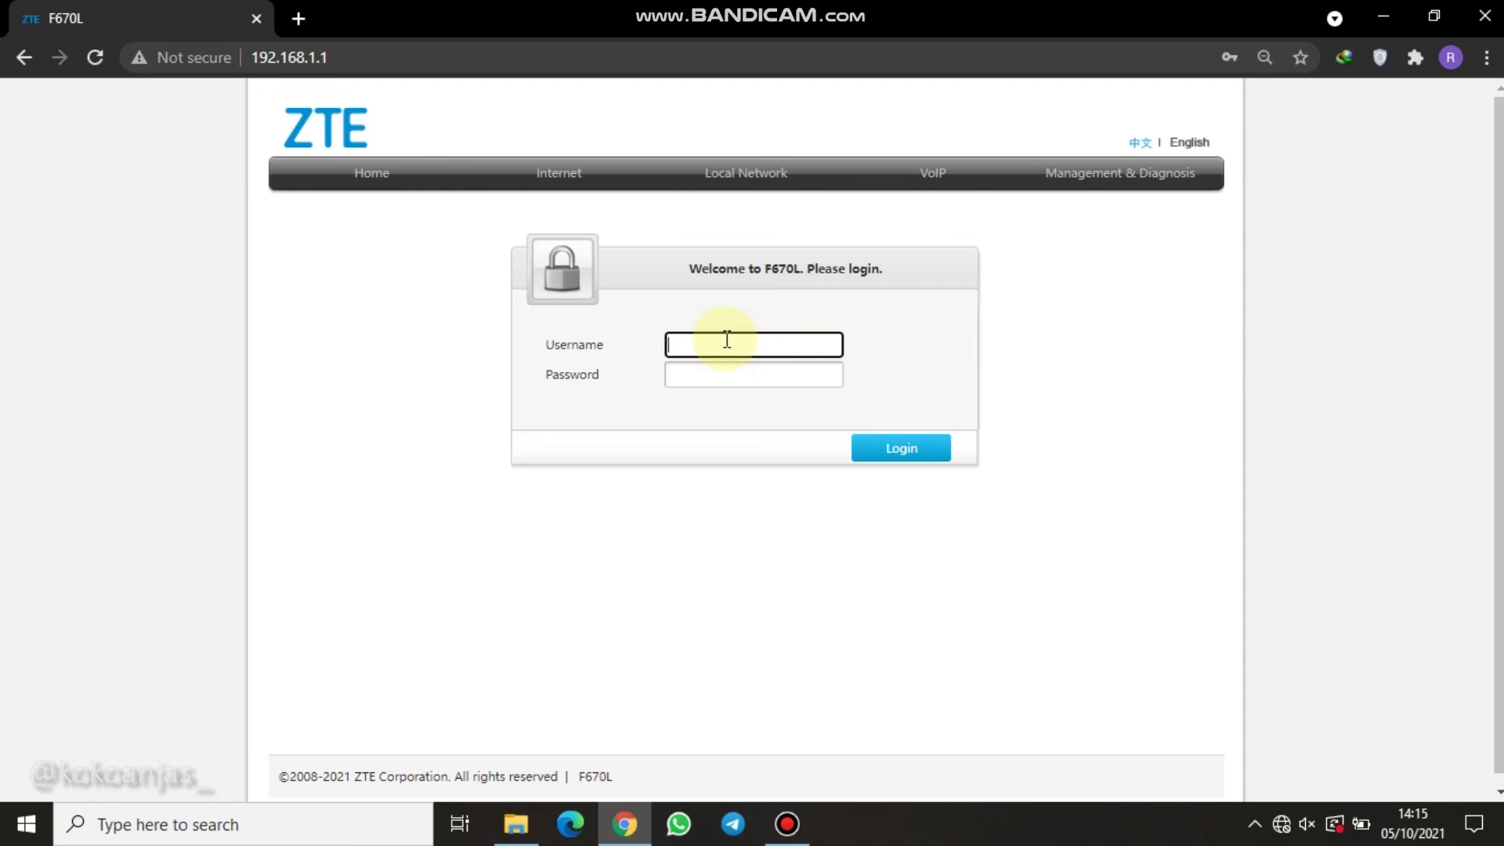
pyautogui.write('user')
pyautogui.click(679, 368)
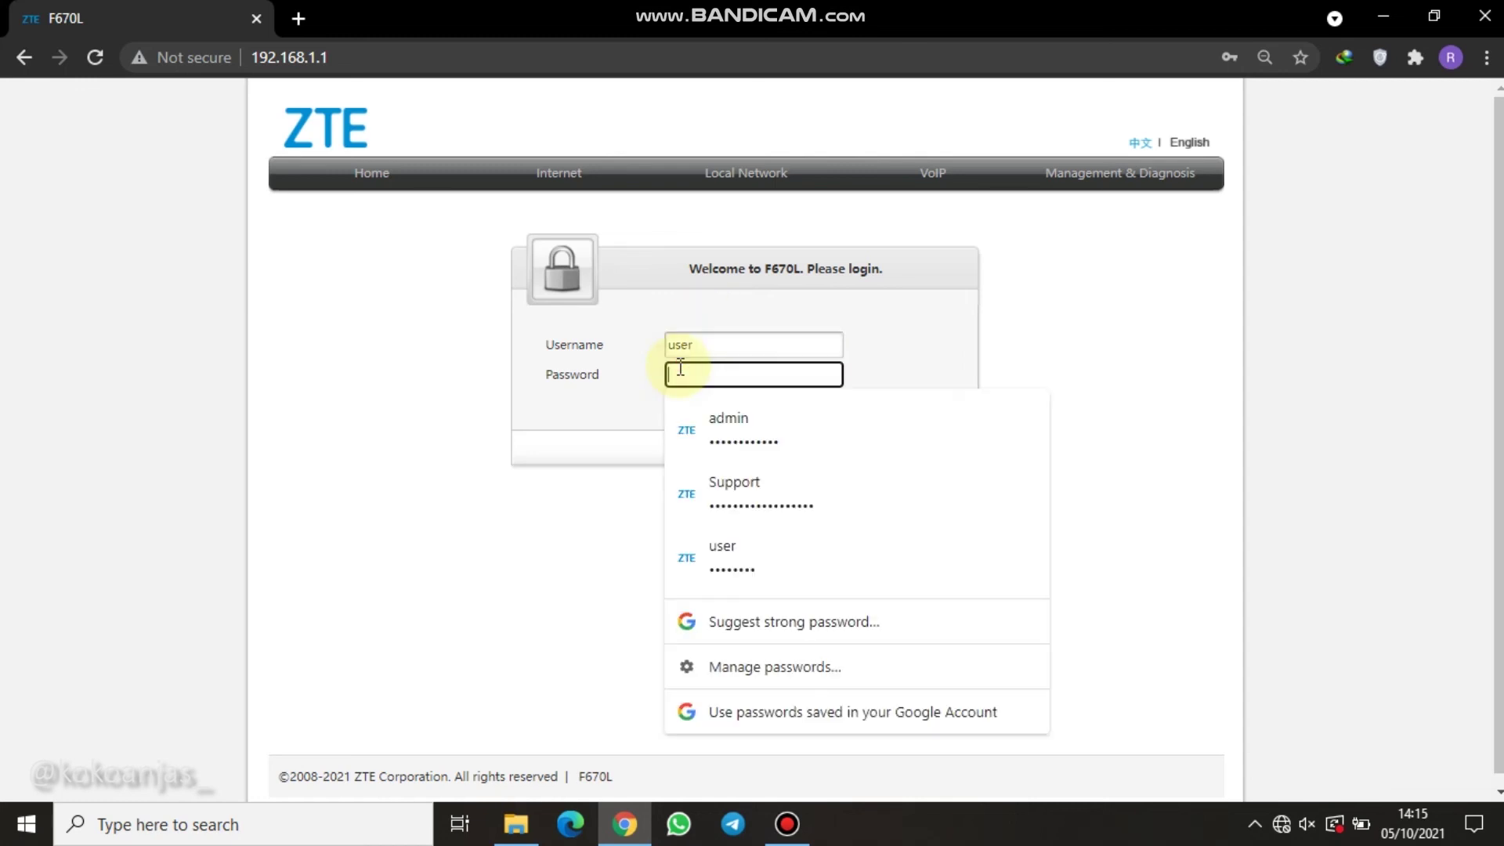
pyautogui.write('user')
pyautogui.click(932, 302)
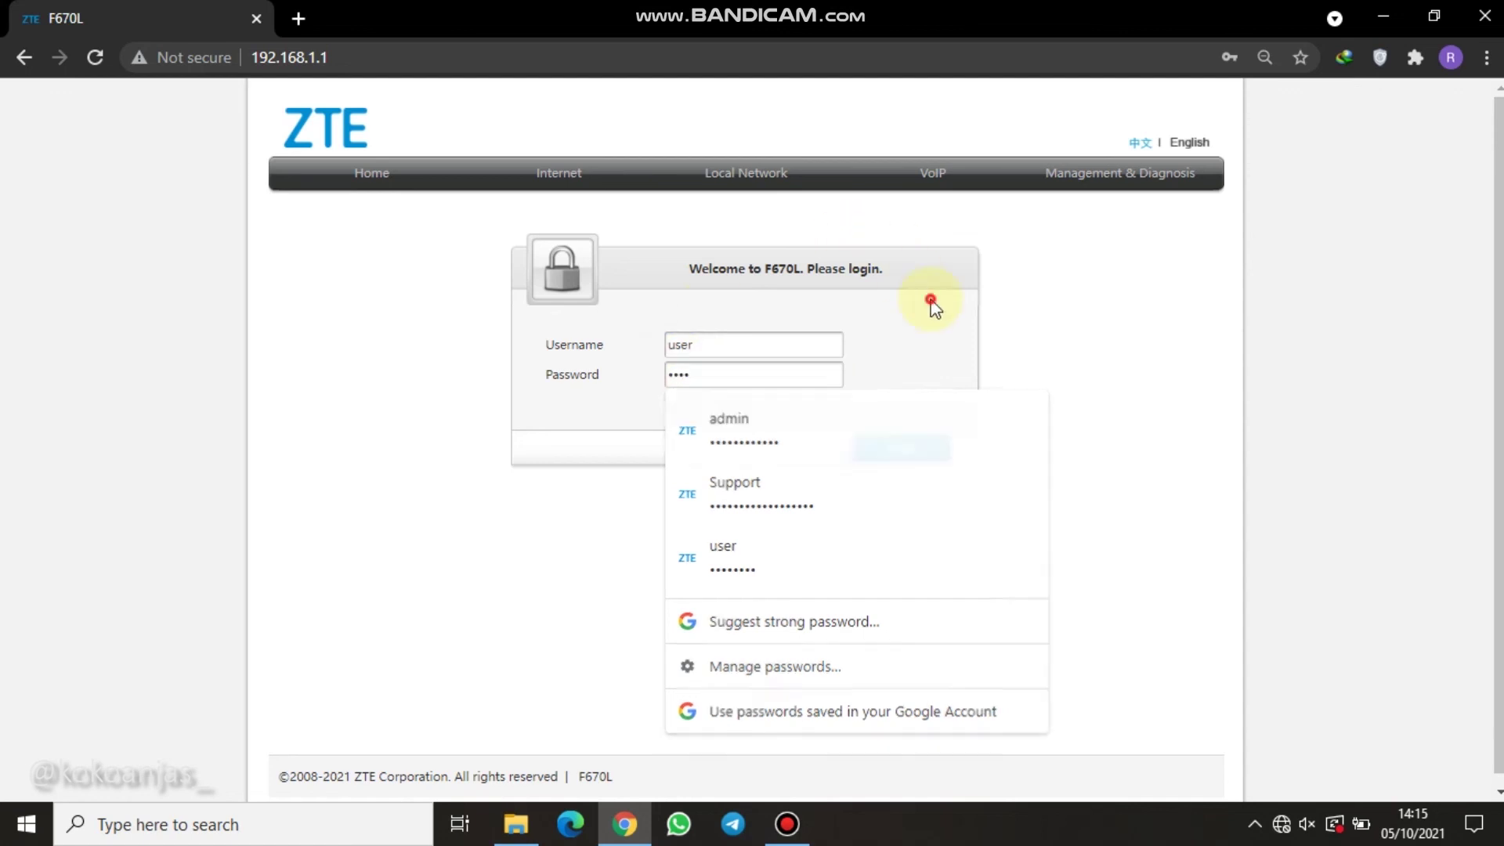
pyautogui.click(911, 451)
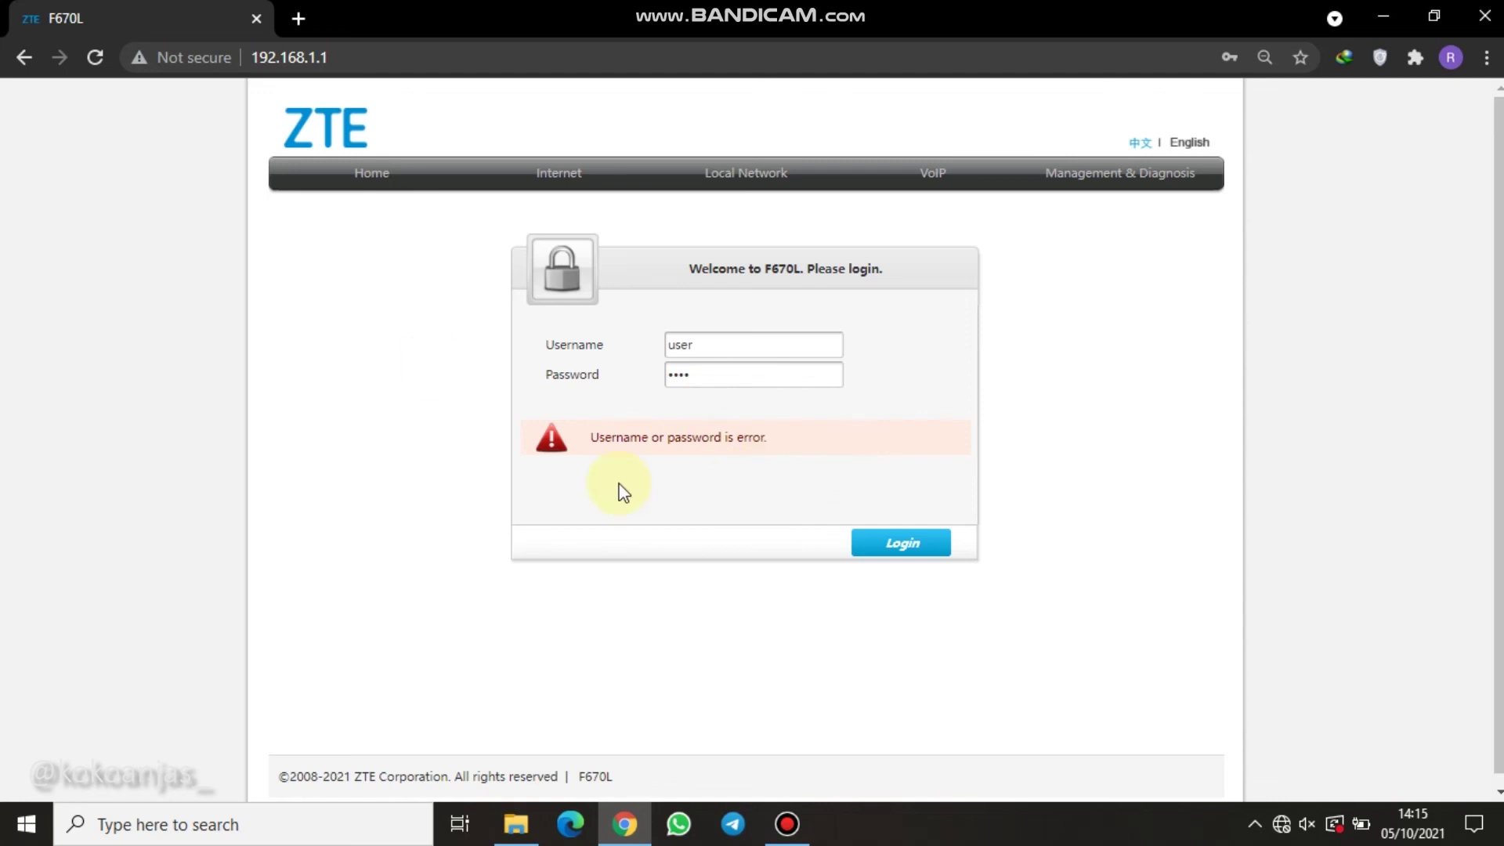
# Replace the Password field contents with the correct account password for user, dismissing the saved-password suggestions.
pyautogui.click(728, 377)
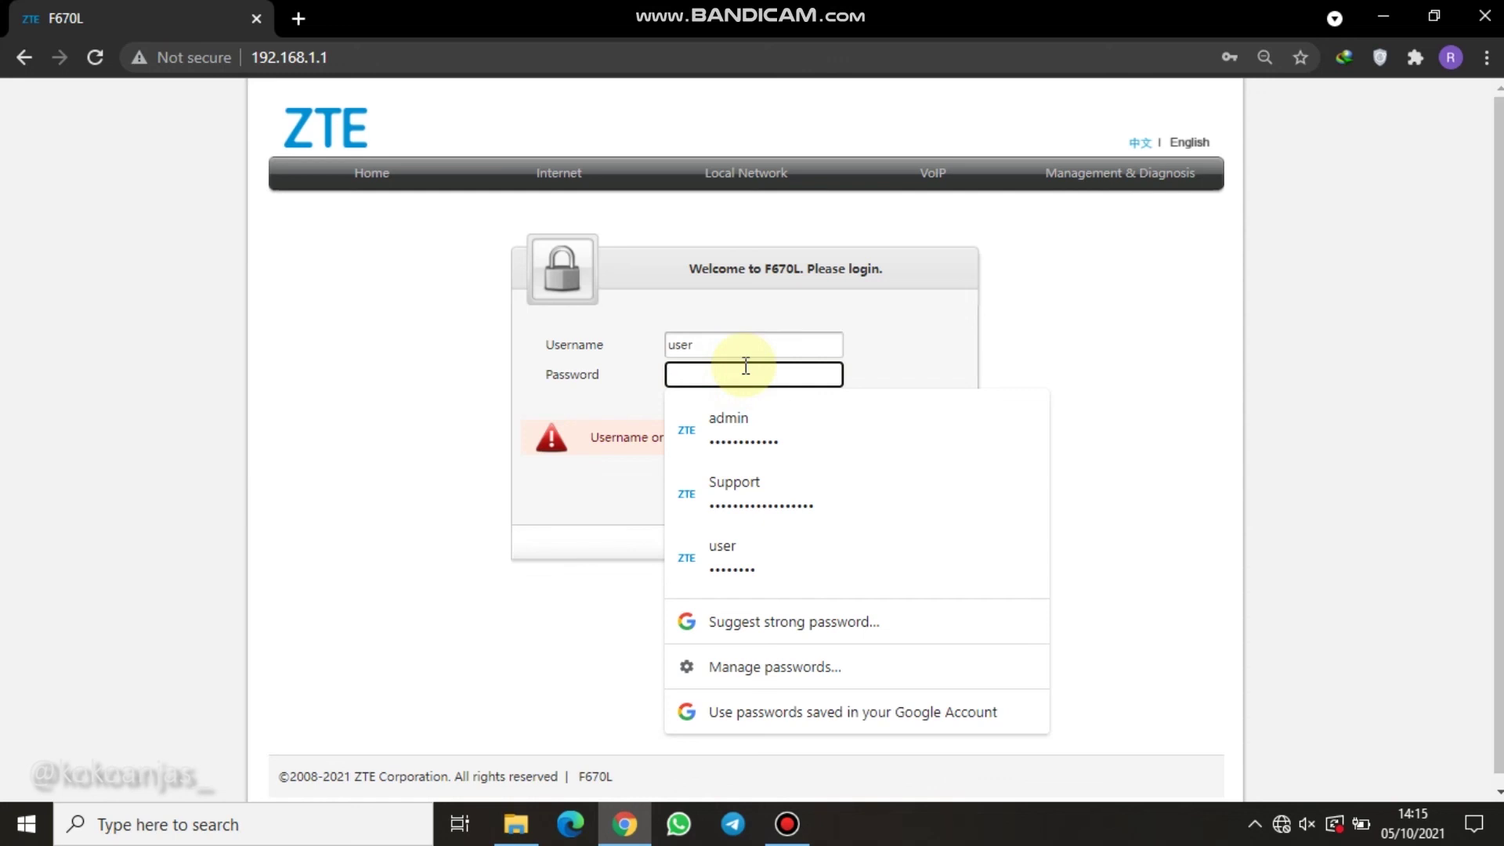
pyautogui.write('••')
pyautogui.press('BackSpace')
pyautogui.press('BackSpace')
pyautogui.press('BackSpace')
pyautogui.write('•••••••••')
pyautogui.click(906, 376)
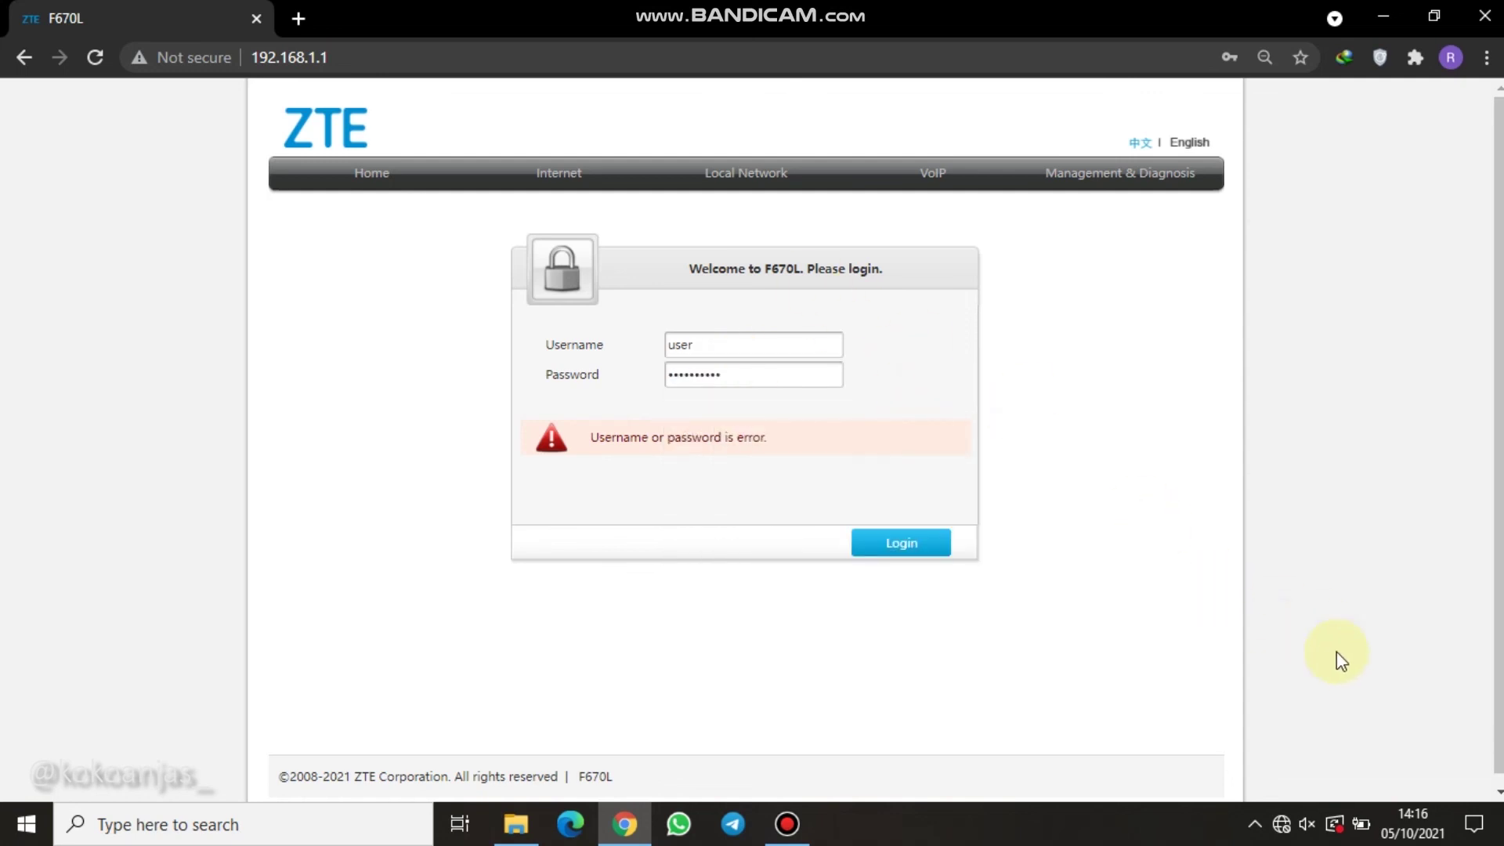
# Log in as user, decline Chrome's password update, then log out from the Home page.
pyautogui.click(901, 542)
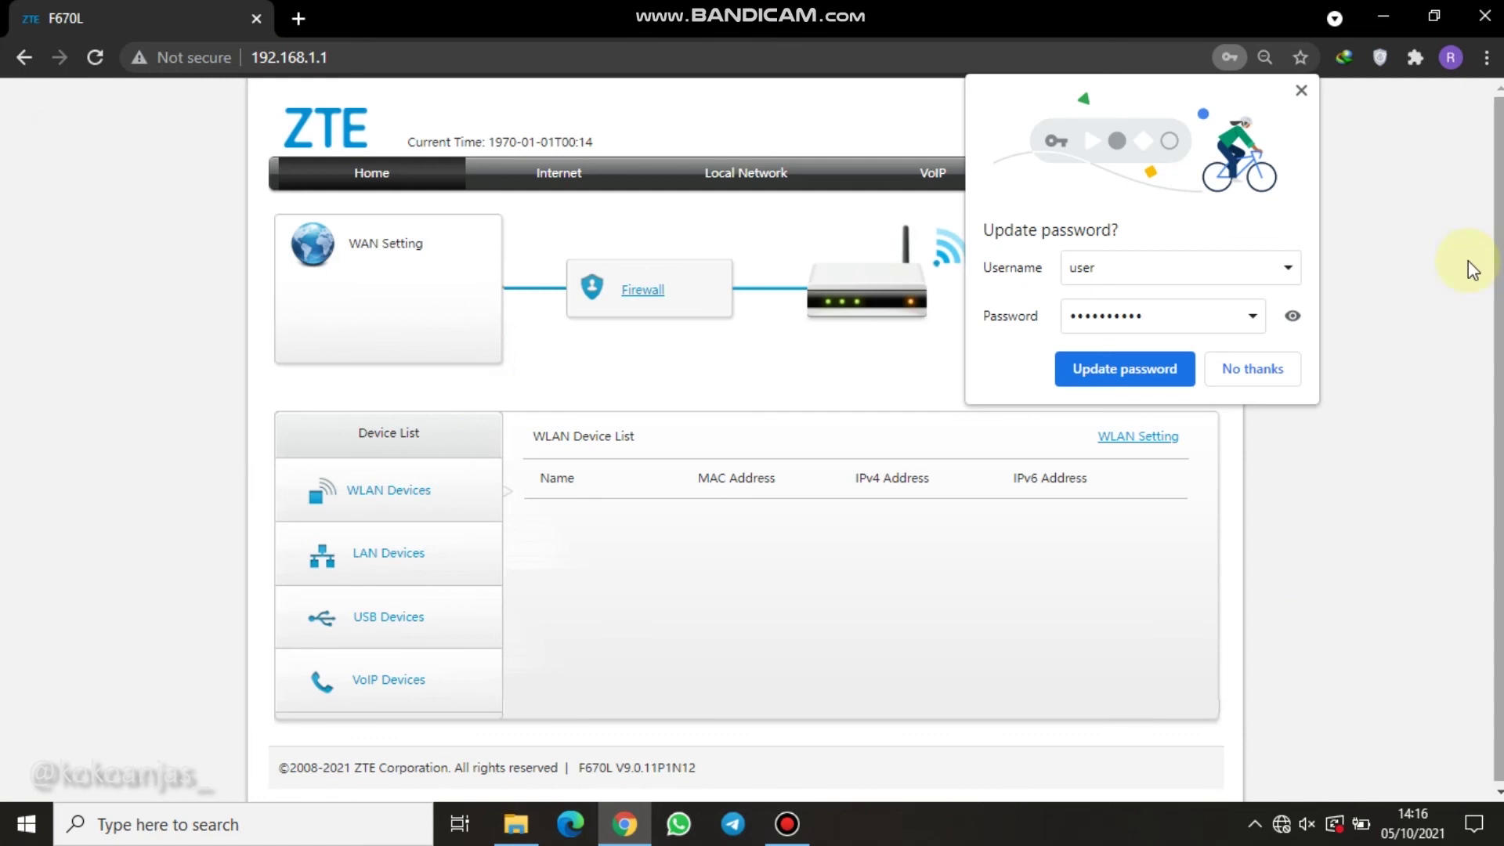
pyautogui.click(1272, 375)
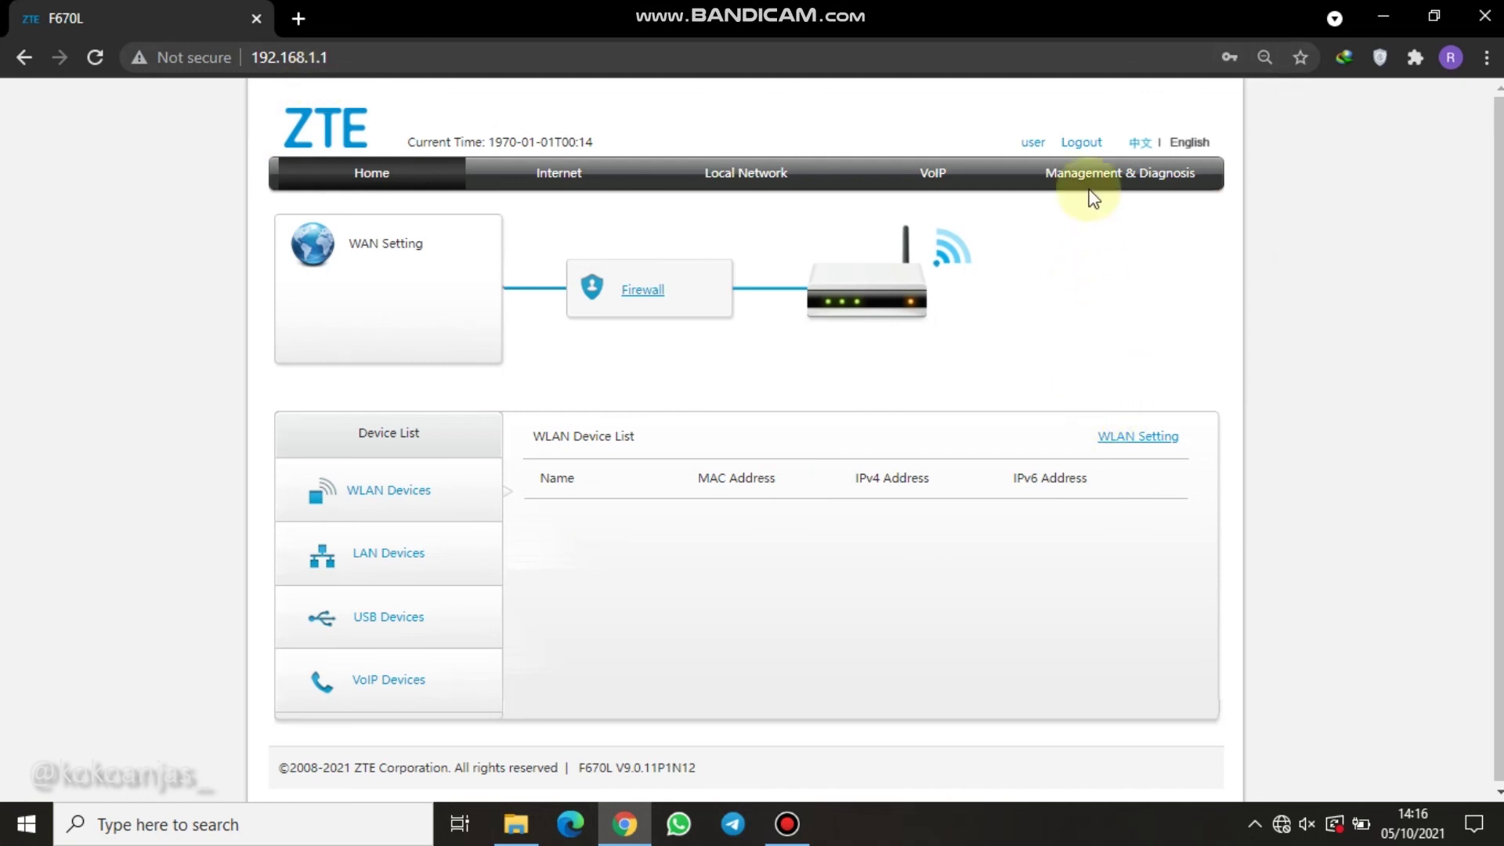
pyautogui.click(1087, 145)
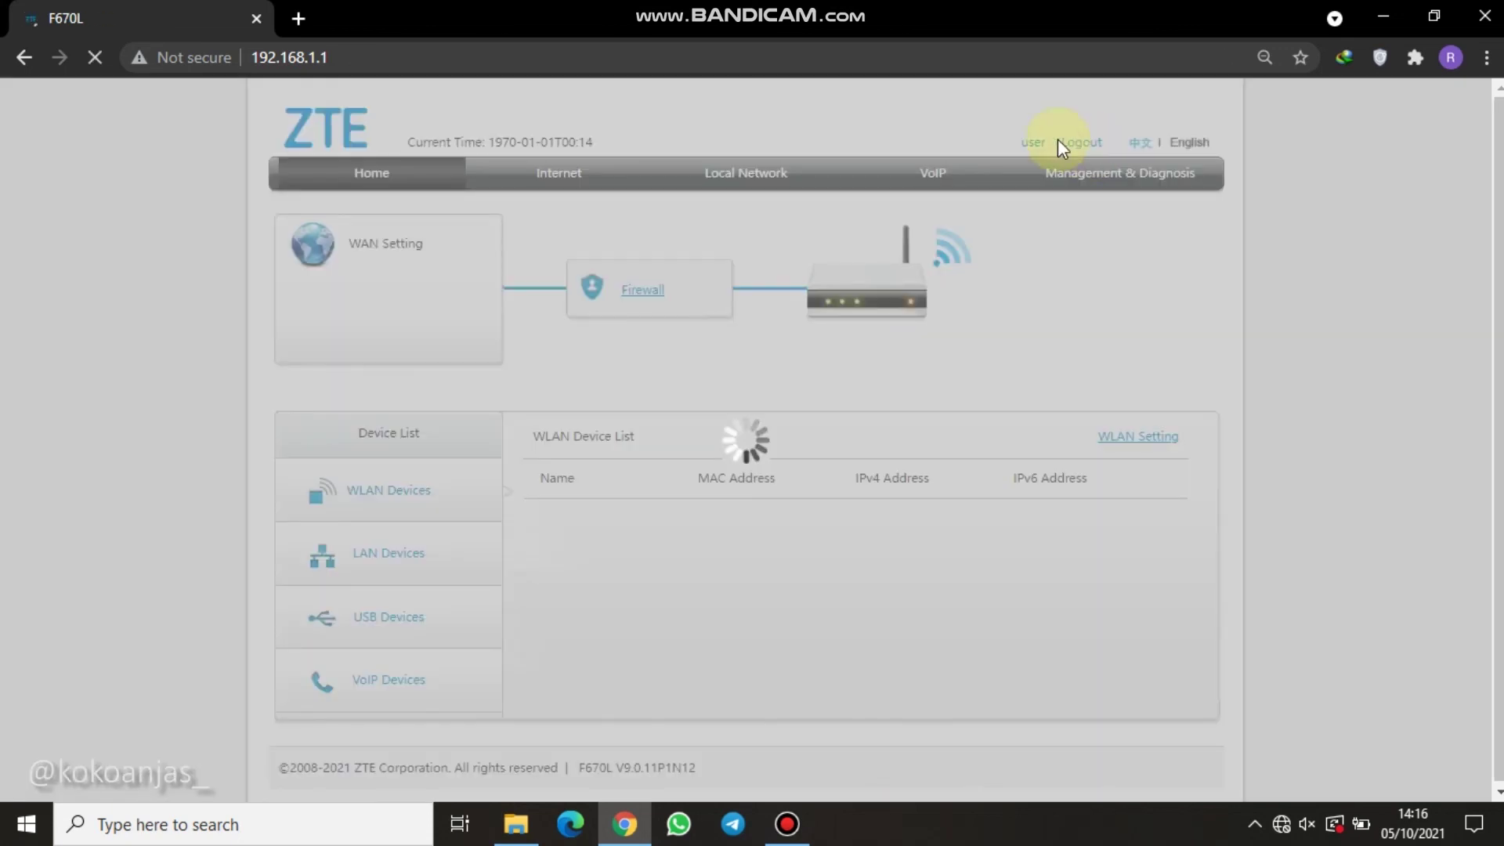